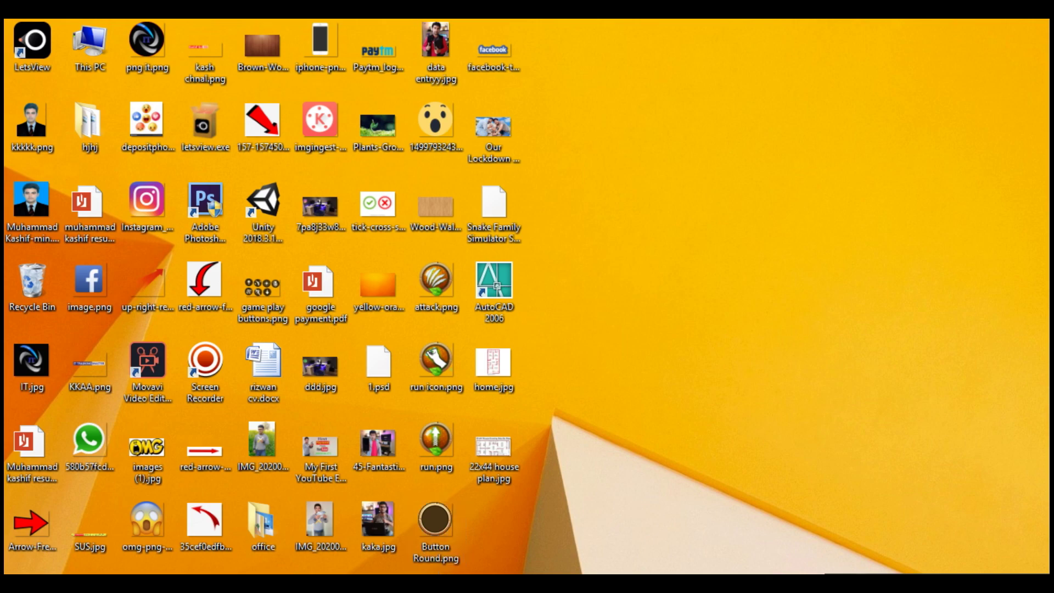
Bring the AutoCAD drawing forward and zoom in on the ground floor plan
{"action": "key", "text": "alt+Tab"}
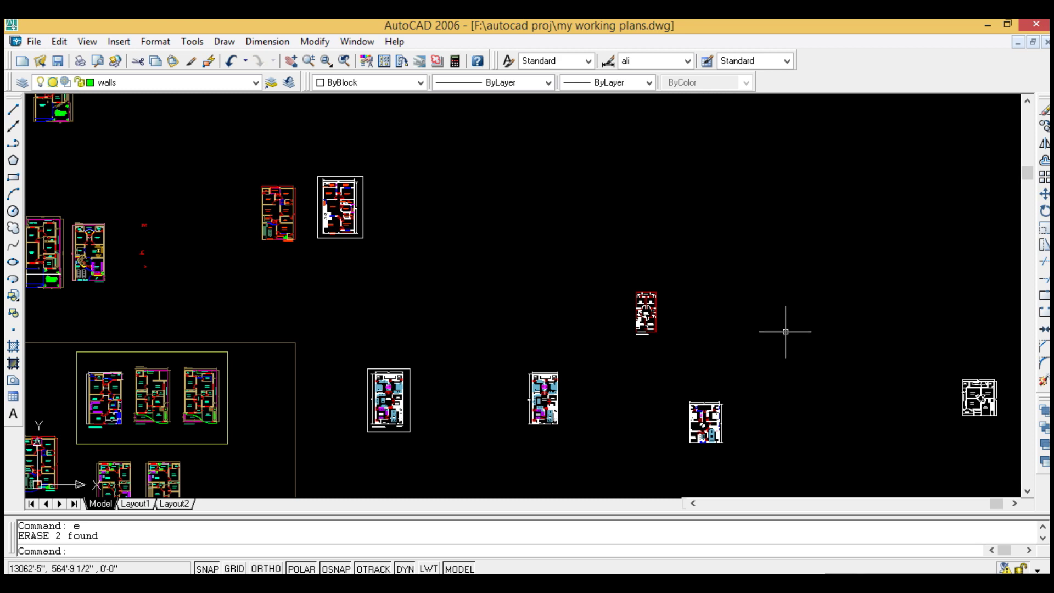
{"action": "scroll", "coordinate": [786, 332], "scroll_direction": "down", "scroll_amount": 2}
{"action": "scroll", "coordinate": [786, 331], "scroll_direction": "down", "scroll_amount": 2}
{"action": "scroll", "coordinate": [786, 332], "scroll_direction": "down", "scroll_amount": 3}
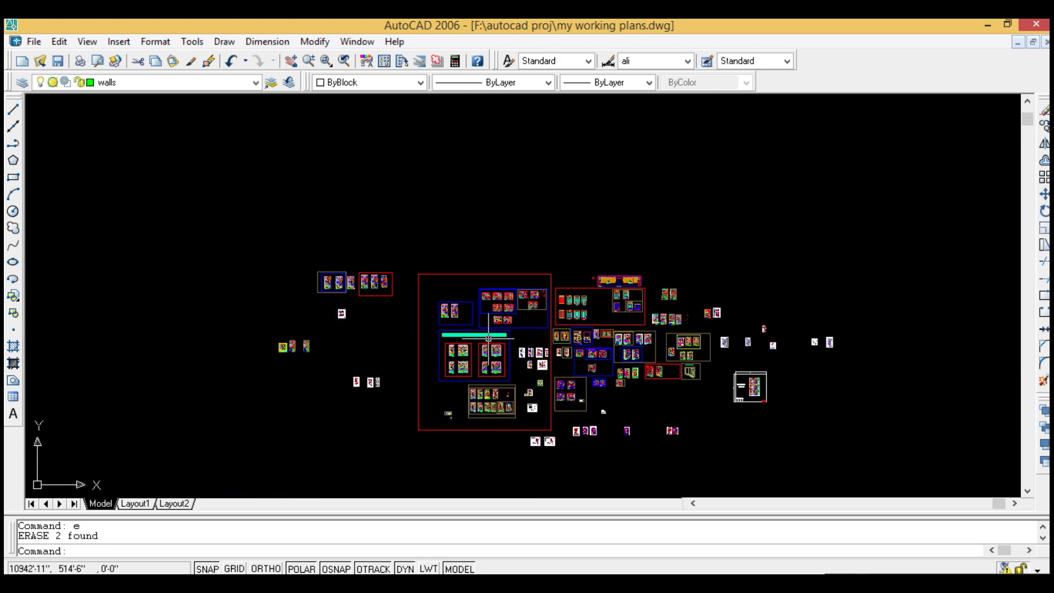
{"action": "scroll", "coordinate": [505, 311], "scroll_direction": "up", "scroll_amount": 2}
{"action": "scroll", "coordinate": [505, 312], "scroll_direction": "up", "scroll_amount": 2}
{"action": "scroll", "coordinate": [504, 311], "scroll_direction": "up", "scroll_amount": 4}
{"action": "scroll", "coordinate": [505, 311], "scroll_direction": "down", "scroll_amount": 1}
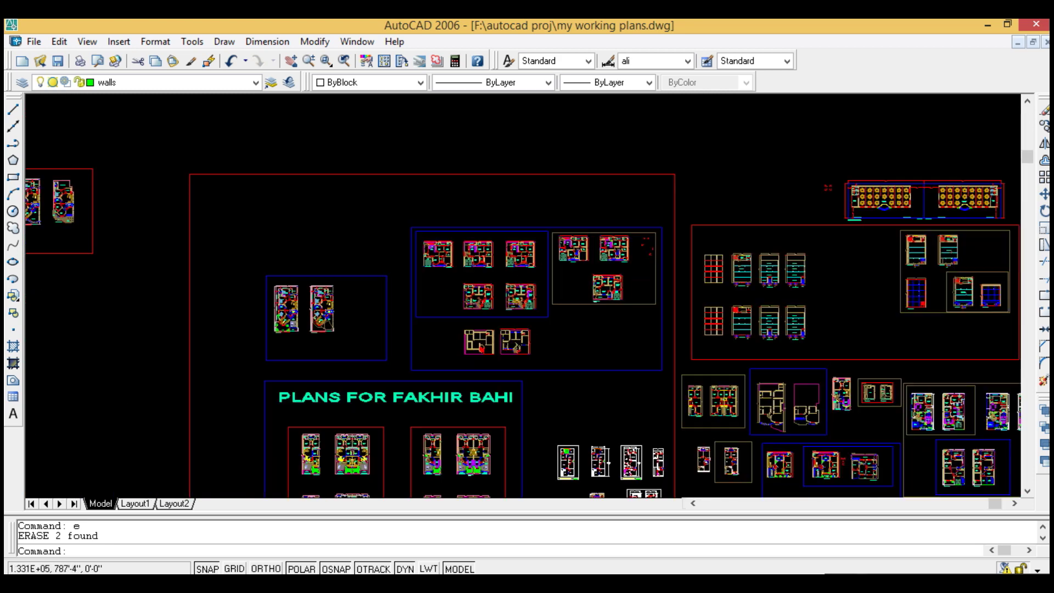
{"action": "scroll", "coordinate": [505, 265], "scroll_direction": "down", "scroll_amount": 2}
{"action": "middle_click_drag", "start_coordinate": [709, 340], "coordinate": [371, 321]}
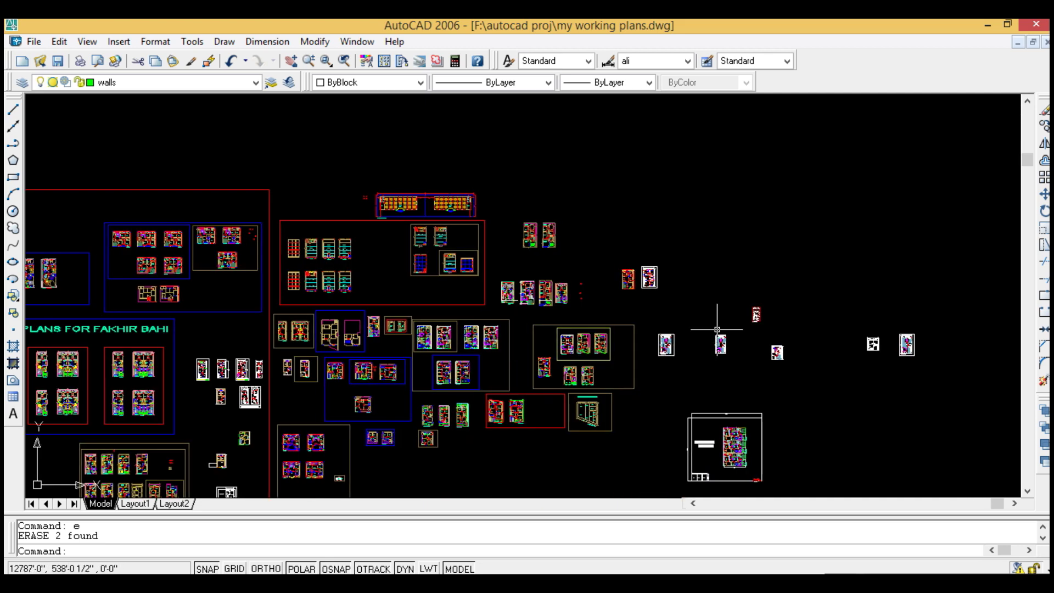
{"action": "scroll", "coordinate": [741, 328], "scroll_direction": "up", "scroll_amount": 2}
{"action": "scroll", "coordinate": [753, 305], "scroll_direction": "up", "scroll_amount": 2}
{"action": "scroll", "coordinate": [733, 261], "scroll_direction": "up", "scroll_amount": 2}
{"action": "scroll", "coordinate": [728, 239], "scroll_direction": "up", "scroll_amount": 3}
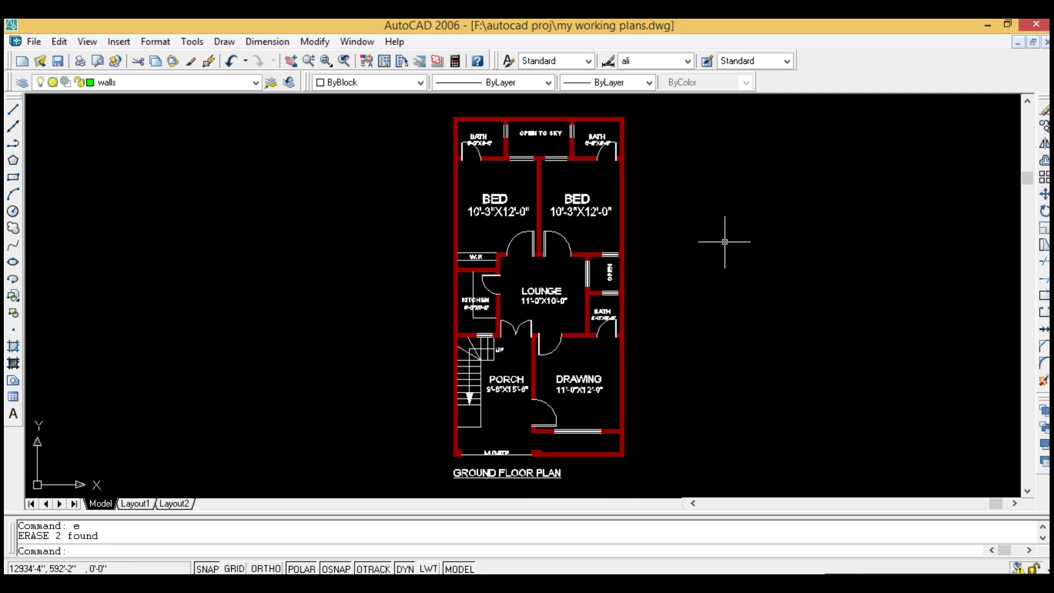
{"action": "middle_click_drag", "start_coordinate": [620, 203], "coordinate": [544, 231]}
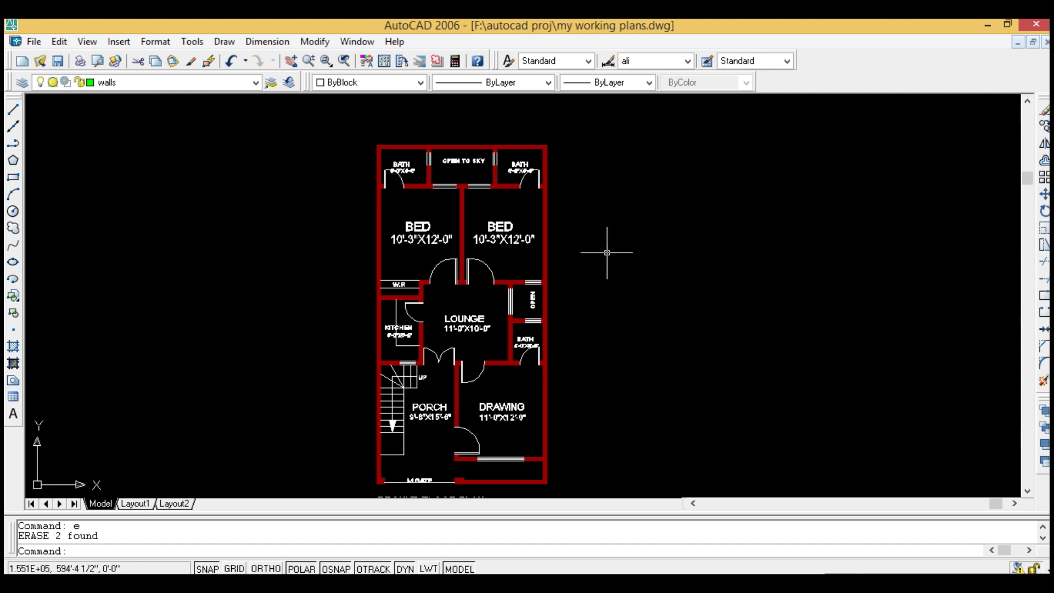
Add a 22' aligned dimension across the top of the plan
{"action": "key", "text": "Escape"}
{"action": "key", "text": "Escape"}
{"action": "type", "text": "dal"}
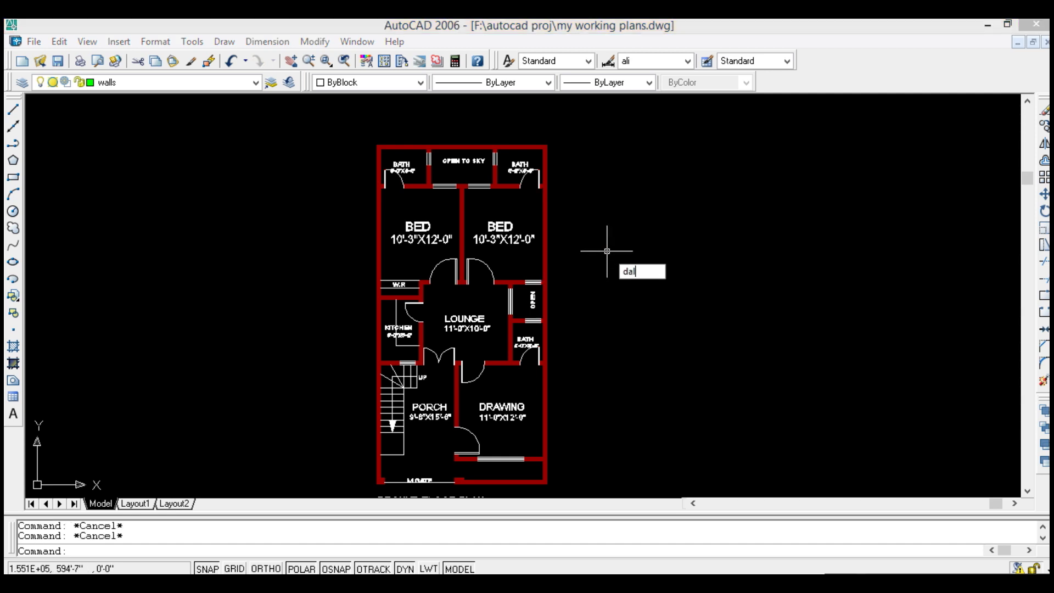
{"action": "key", "text": "Return"}
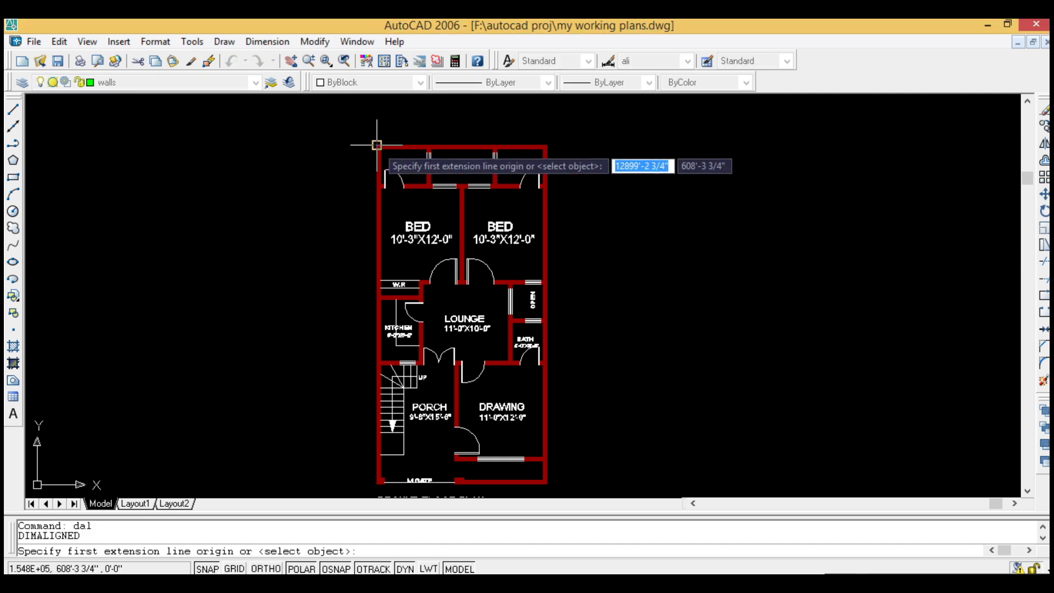
{"action": "left_click", "coordinate": [377, 146]}
{"action": "left_click", "coordinate": [547, 145]}
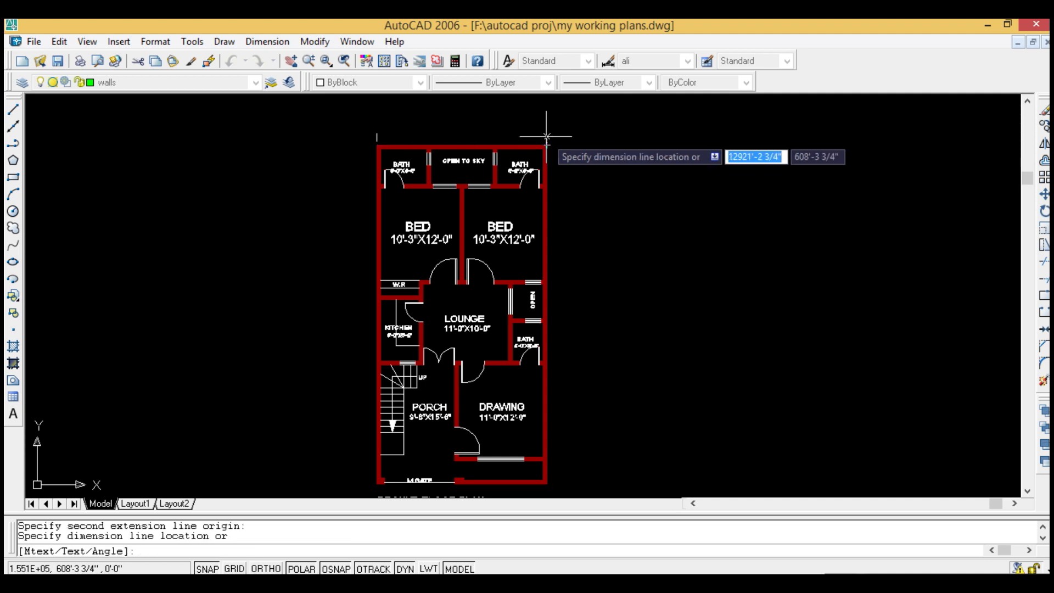
{"action": "left_click", "coordinate": [549, 119]}
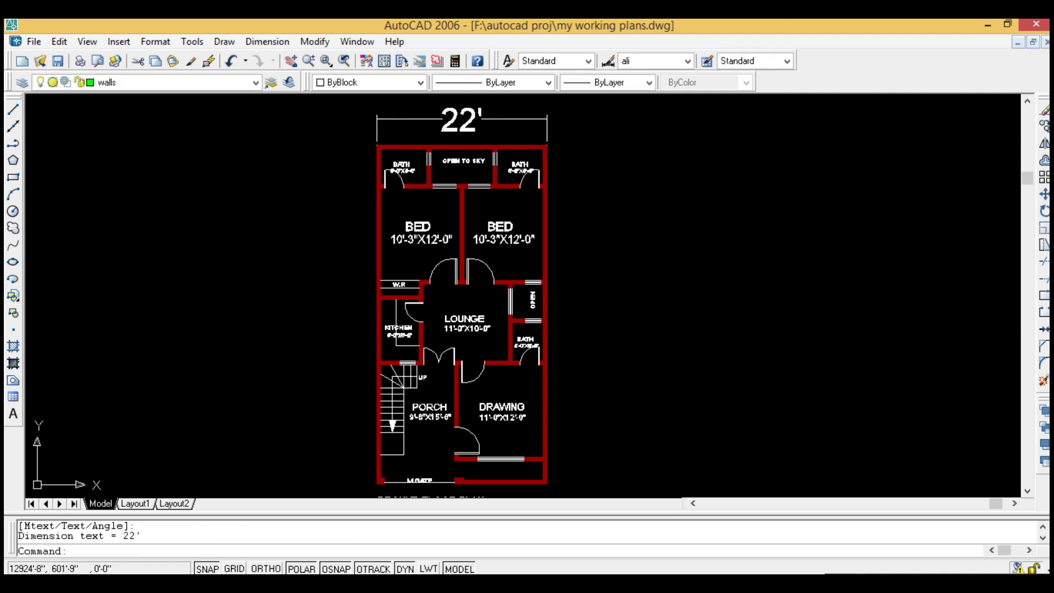
Add a 44' aligned dimension down the right side, then minimize AutoCAD
{"action": "key", "text": "Return"}
{"action": "left_click", "coordinate": [547, 145]}
{"action": "left_click", "coordinate": [547, 483]}
{"action": "left_click", "coordinate": [592, 319]}
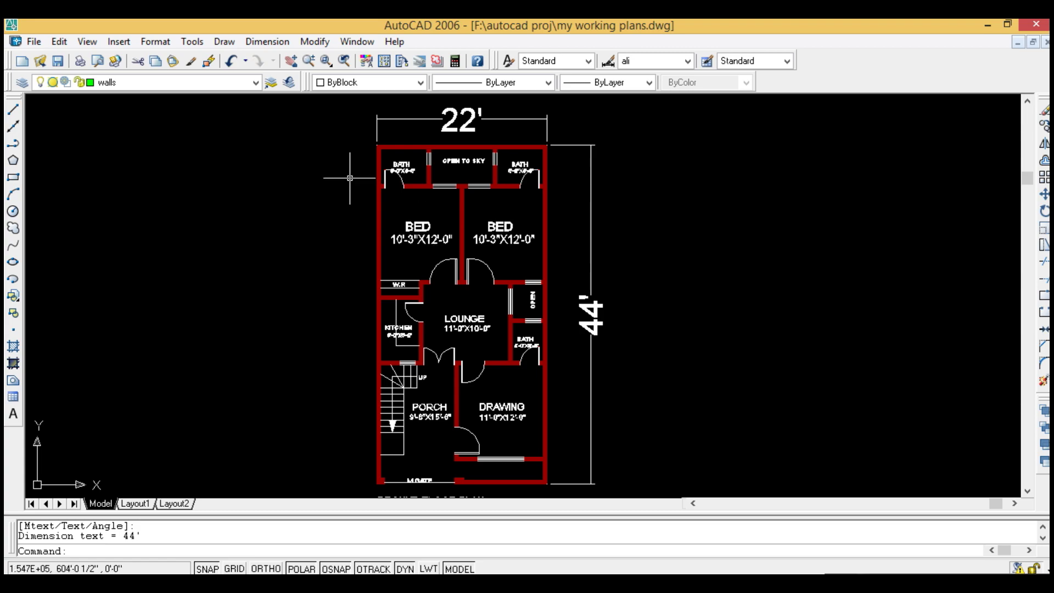
{"action": "left_click", "coordinate": [987, 26]}
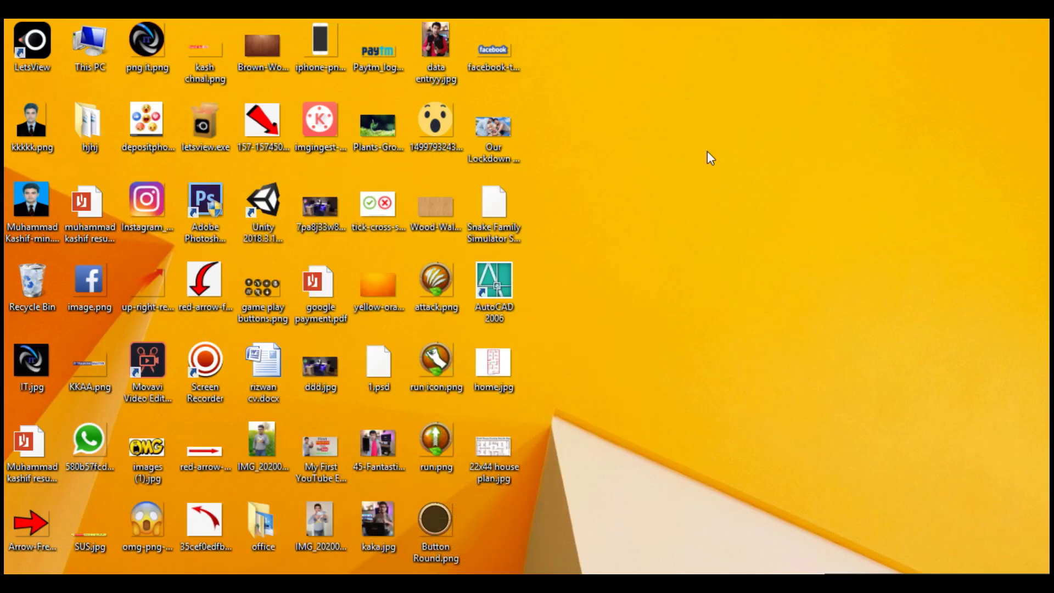
{"action": "double_click", "coordinate": [493, 364]}
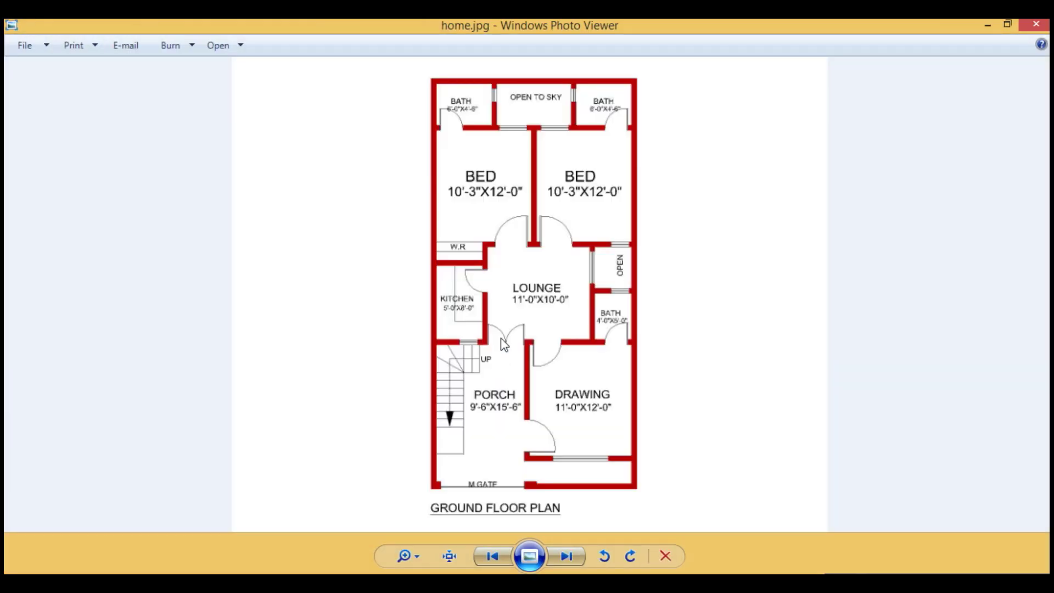
{"action": "scroll", "coordinate": [503, 330], "scroll_direction": "up", "scroll_amount": 2}
{"action": "scroll", "coordinate": [504, 330], "scroll_direction": "up", "scroll_amount": 1}
{"action": "mouse_move", "coordinate": [503, 330]}
{"action": "left_mouse_down"}
{"action": "mouse_move", "coordinate": [482, 204]}
{"action": "mouse_move", "coordinate": [471, 395]}
{"action": "left_mouse_up"}
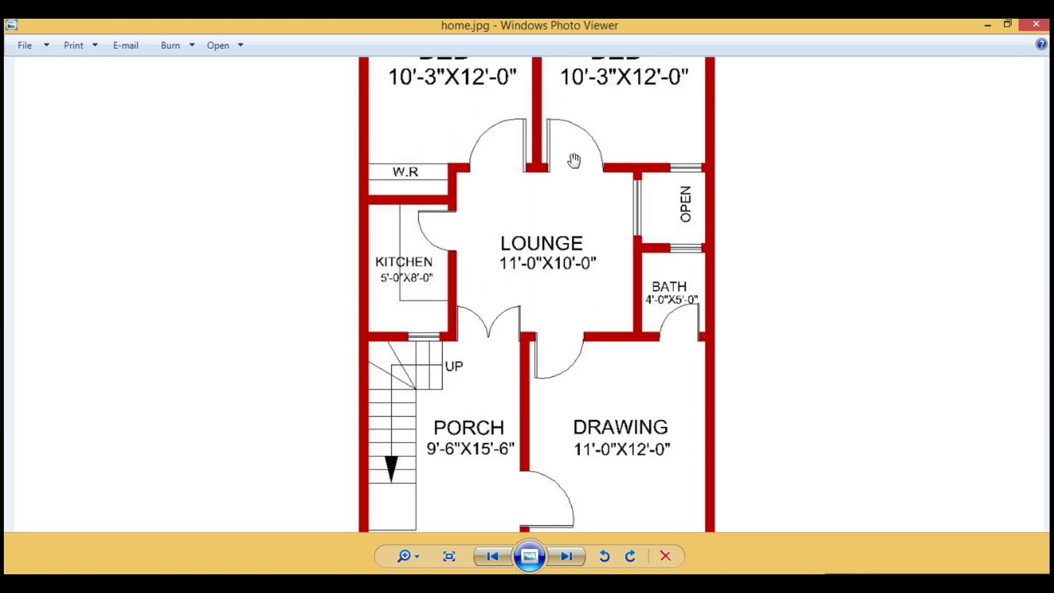
{"action": "scroll", "coordinate": [575, 159], "scroll_direction": "down", "scroll_amount": 2}
{"action": "left_click_drag", "start_coordinate": [558, 136], "coordinate": [535, 271]}
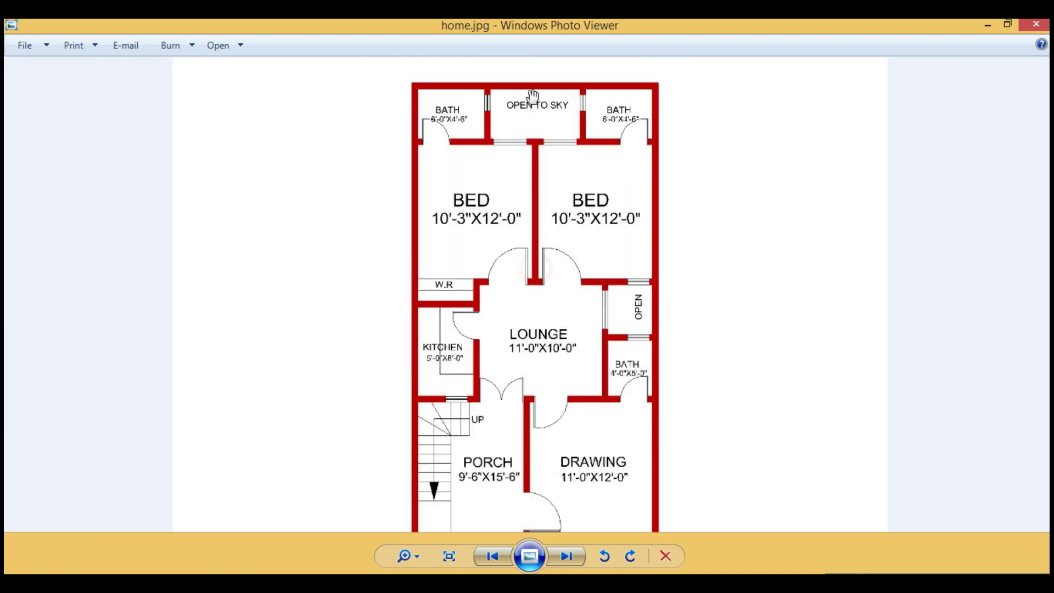
{"action": "scroll", "coordinate": [528, 237], "scroll_direction": "up", "scroll_amount": 2}
{"action": "scroll", "coordinate": [506, 266], "scroll_direction": "down", "scroll_amount": 3}
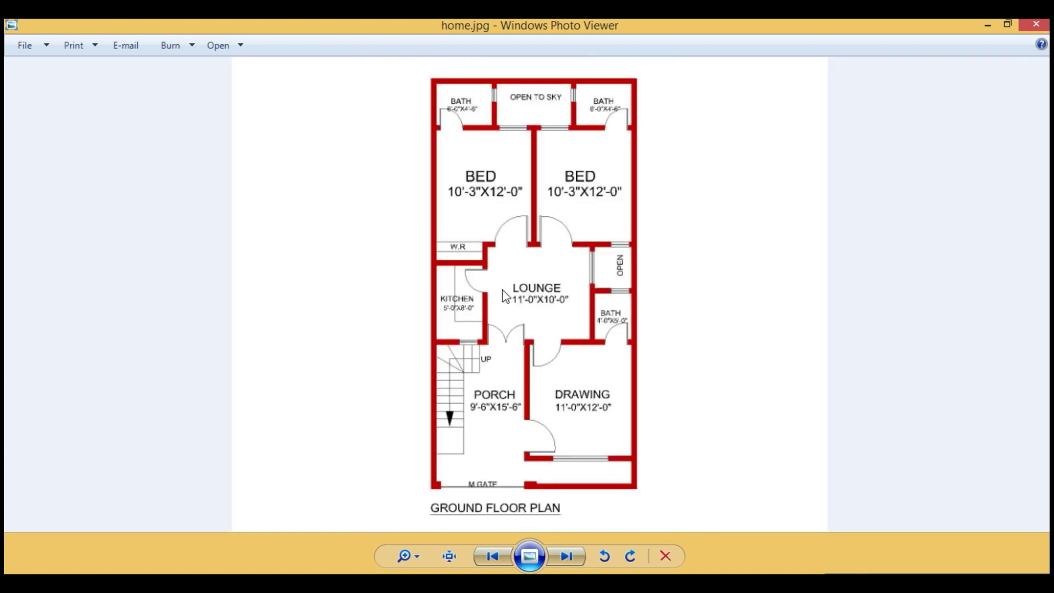
{"action": "left_click", "coordinate": [987, 26]}
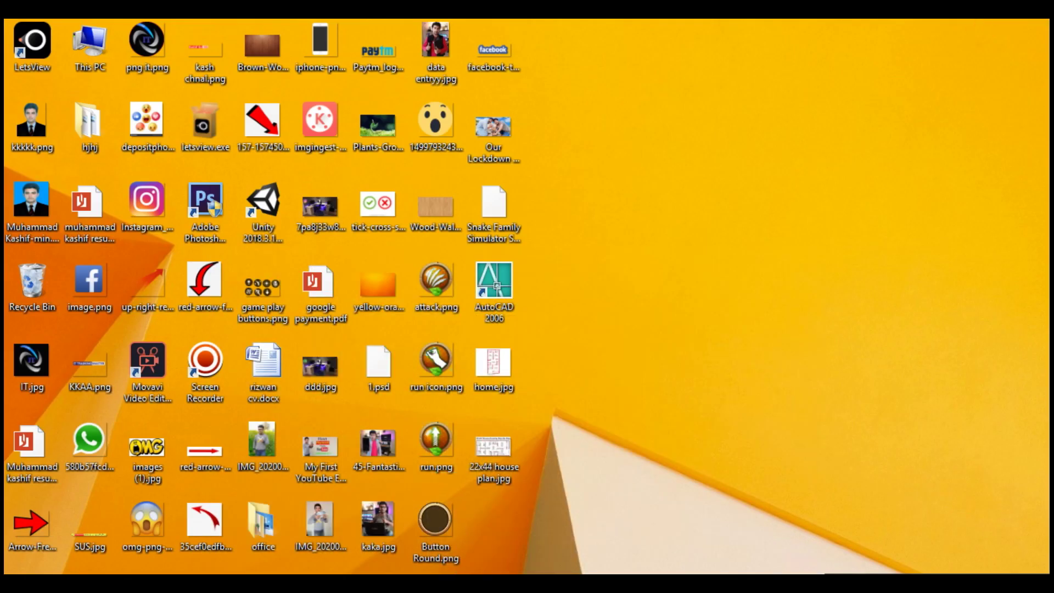
{"action": "key", "text": "alt+Tab"}
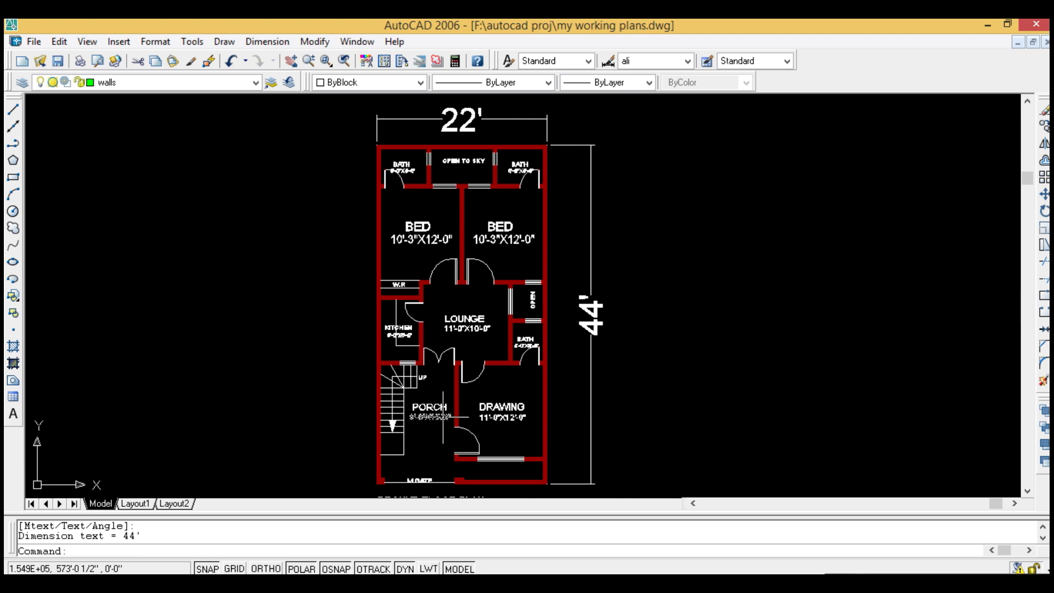
Zoom and pan to bring the main gate and plan title into view
{"action": "scroll", "coordinate": [429, 444], "scroll_direction": "up", "scroll_amount": 3}
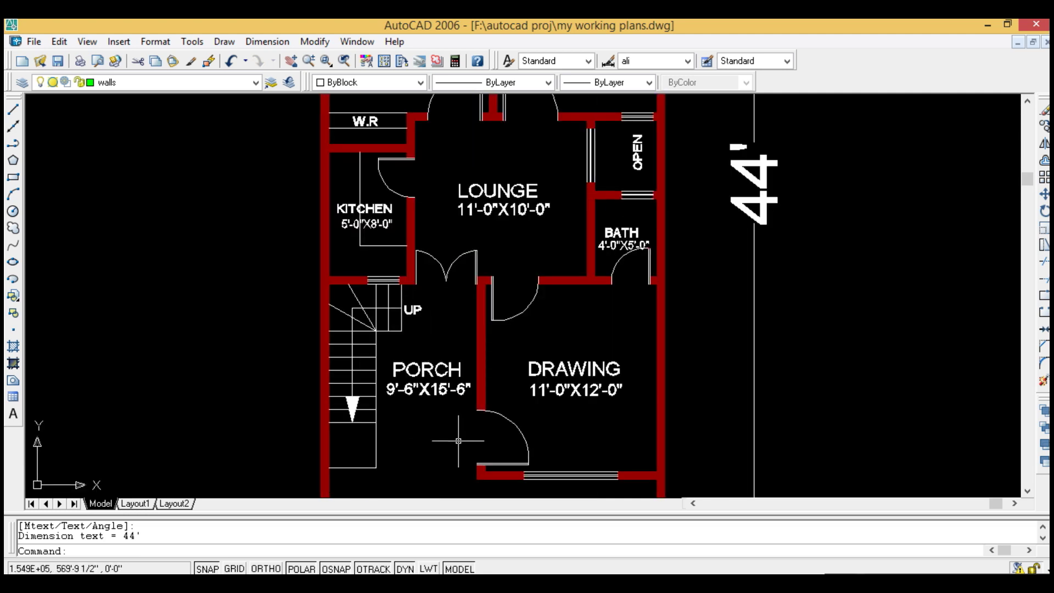
{"action": "middle_click_drag", "start_coordinate": [454, 435], "coordinate": [454, 347]}
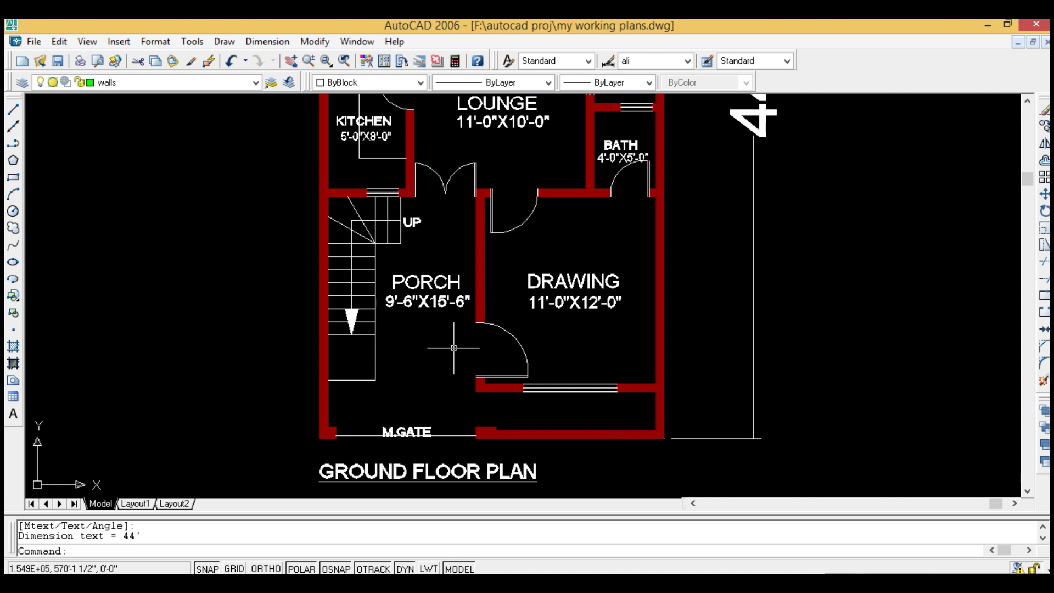
{"action": "scroll", "coordinate": [454, 348], "scroll_direction": "down", "scroll_amount": 2}
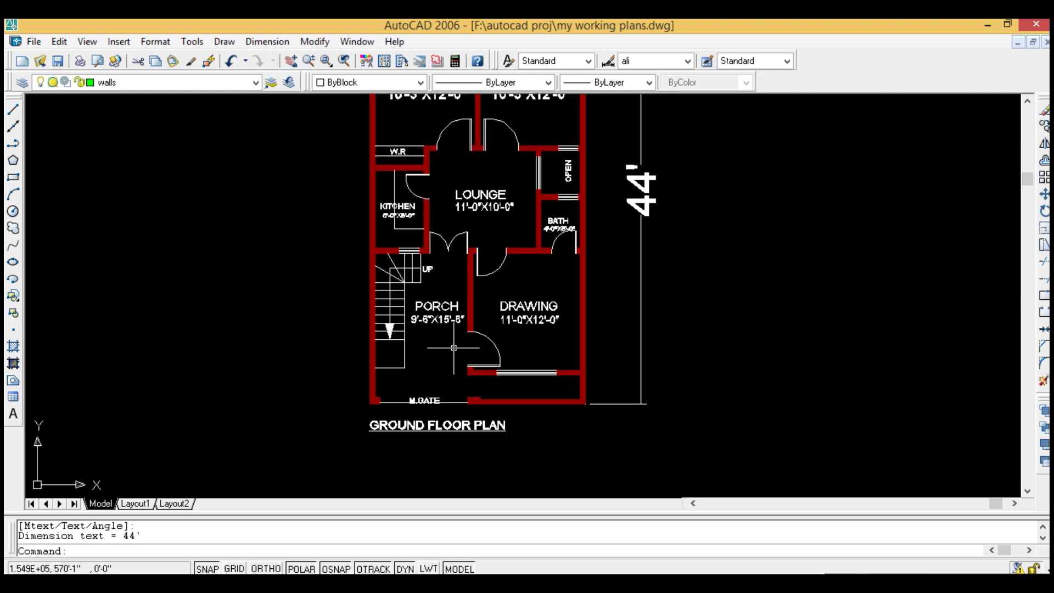
{"action": "middle_click_drag", "start_coordinate": [512, 96], "coordinate": [458, 278]}
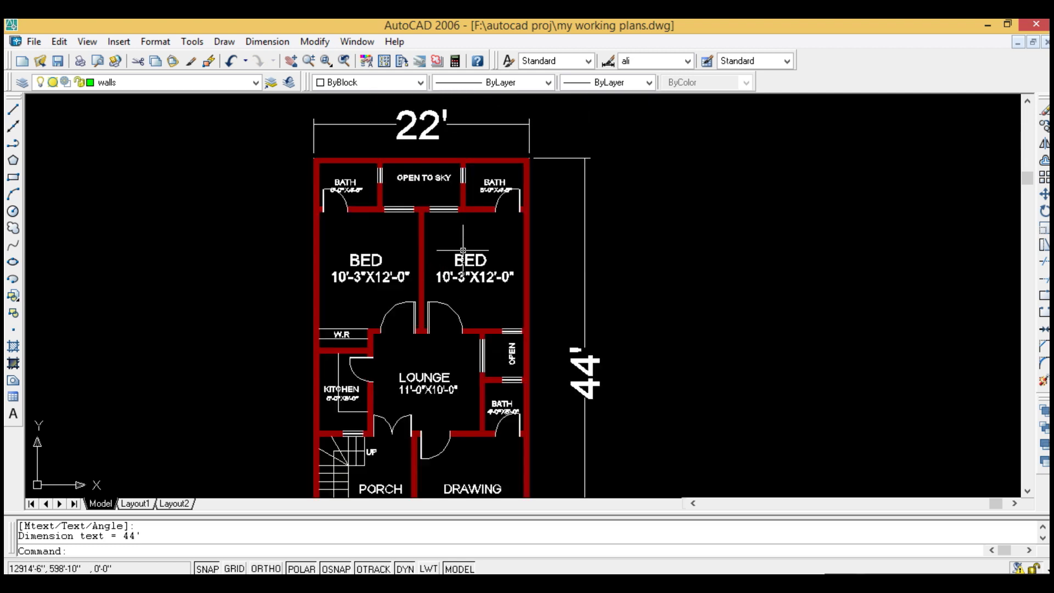
{"action": "scroll", "coordinate": [467, 236], "scroll_direction": "down", "scroll_amount": 2}
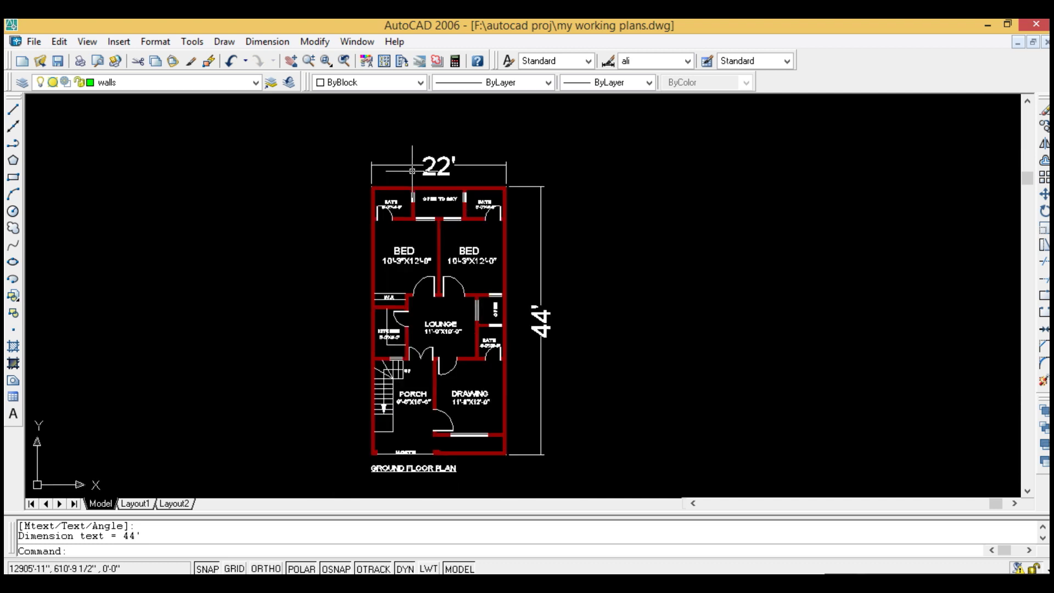
{"action": "scroll", "coordinate": [401, 483], "scroll_direction": "up", "scroll_amount": 5}
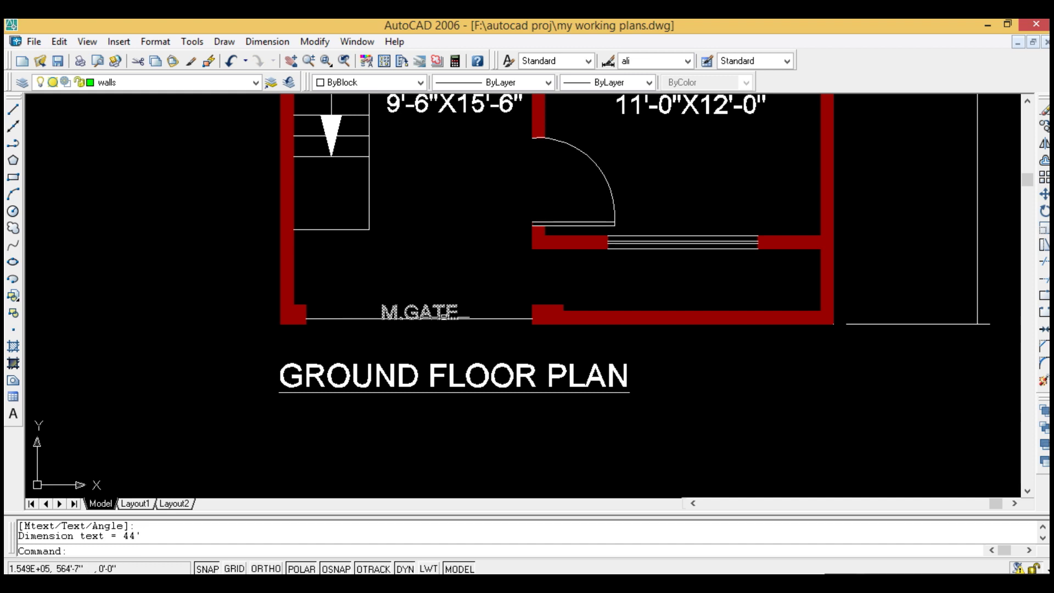
Place a 9' aligned dimension below the main gate opening
{"action": "key", "text": "Return"}
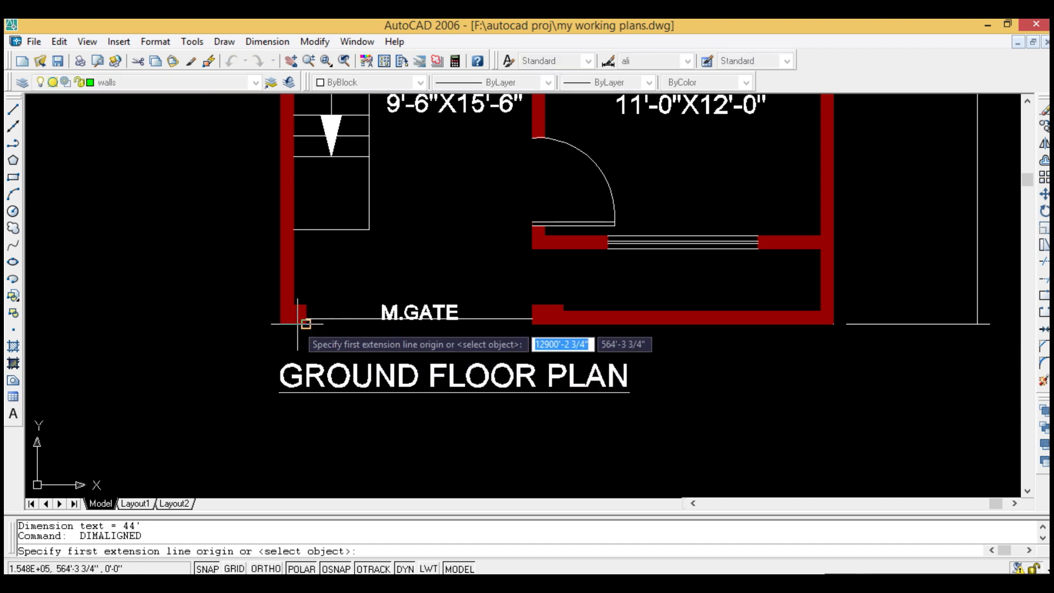
{"action": "left_click", "coordinate": [306, 323]}
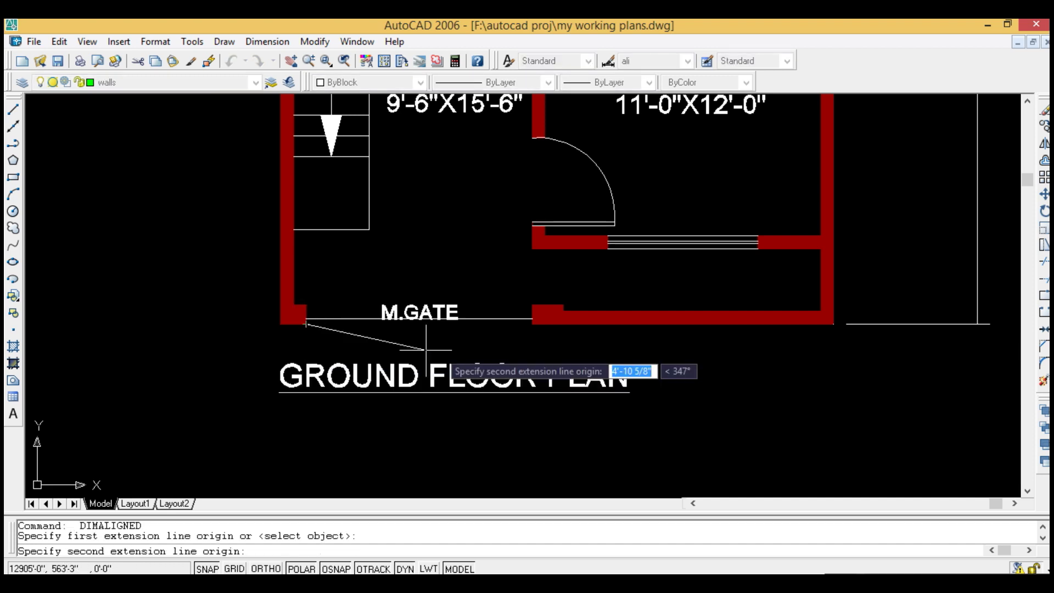
{"action": "left_click", "coordinate": [532, 318]}
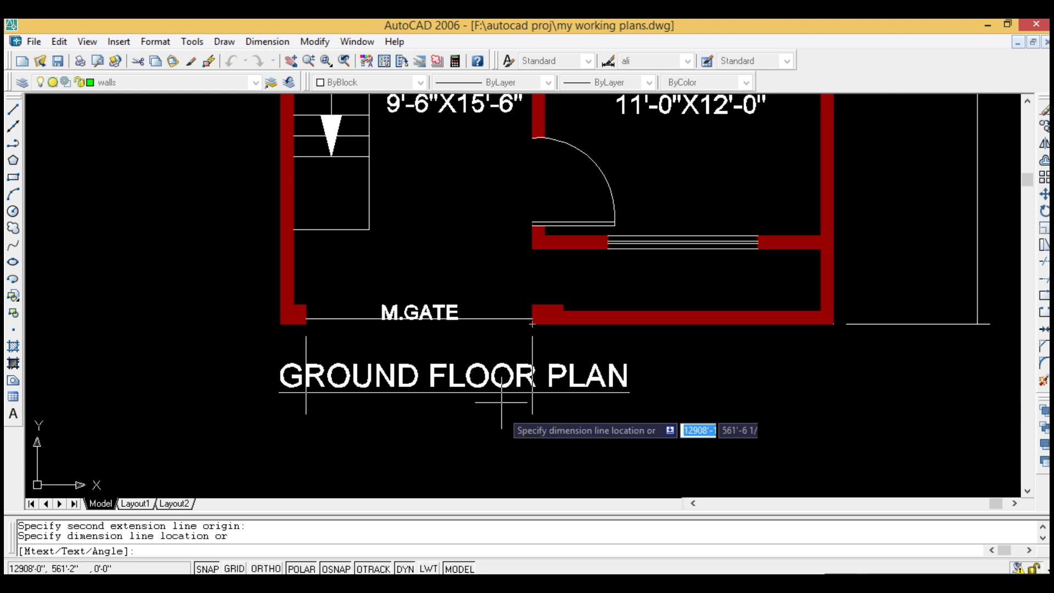
{"action": "left_click", "coordinate": [513, 434]}
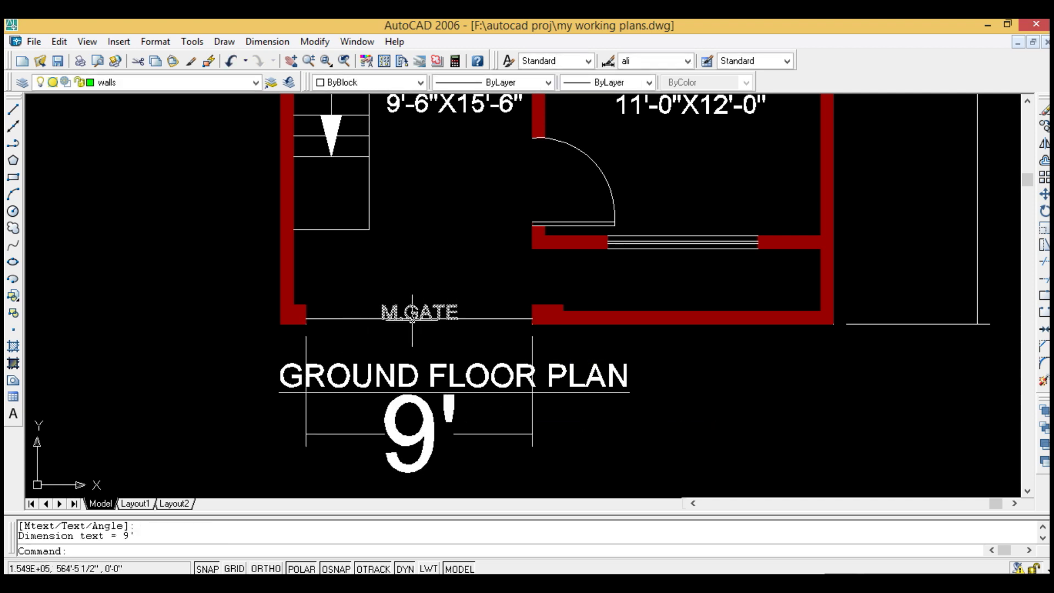
Erase the 9' gate dimension with E and pan toward the lounge
{"action": "left_click", "coordinate": [425, 455]}
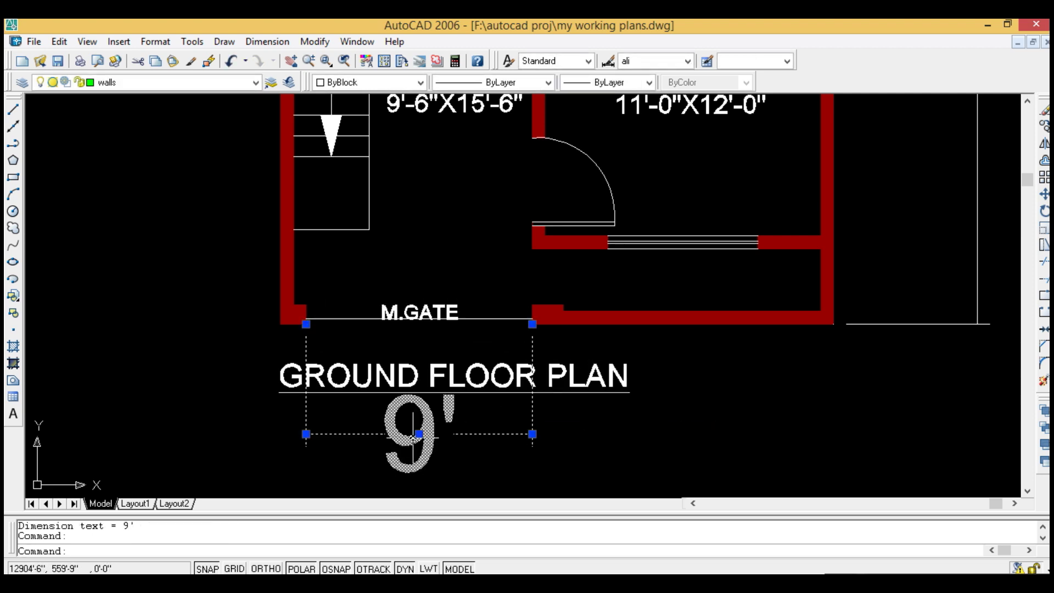
{"action": "type", "text": "e"}
{"action": "key", "text": "Return"}
{"action": "scroll", "coordinate": [396, 310], "scroll_direction": "up", "scroll_amount": 3}
{"action": "scroll", "coordinate": [412, 319], "scroll_direction": "down", "scroll_amount": 3}
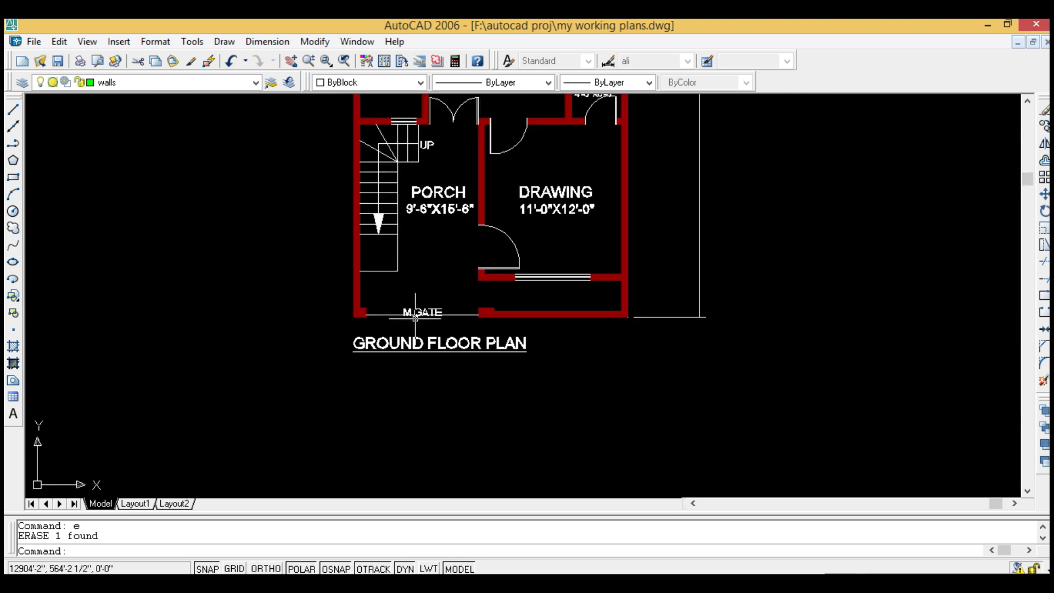
{"action": "middle_click_drag", "start_coordinate": [449, 295], "coordinate": [436, 367]}
{"action": "scroll", "coordinate": [394, 368], "scroll_direction": "up", "scroll_amount": 2}
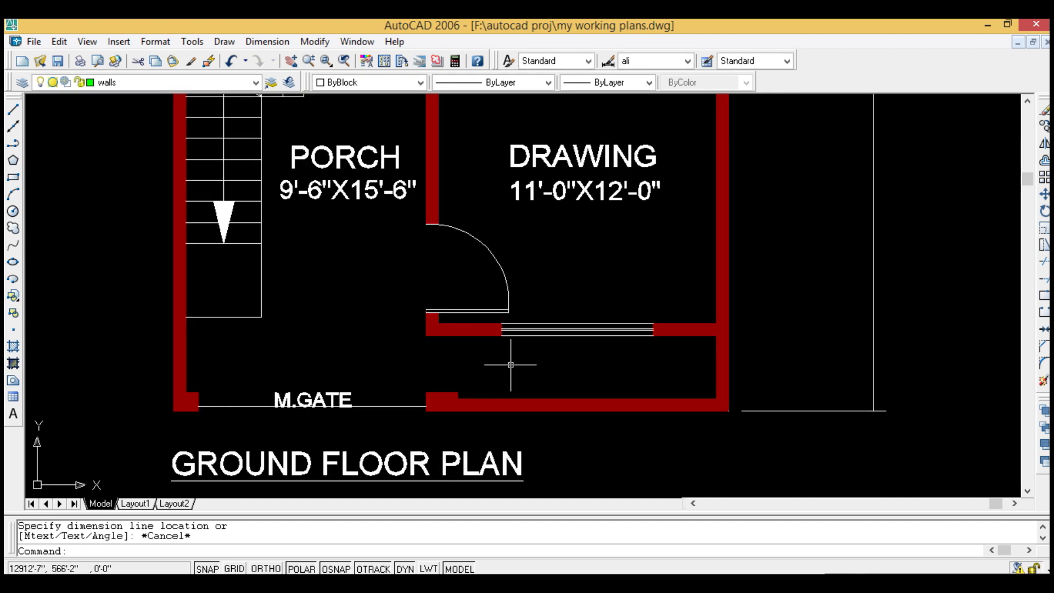
{"action": "key", "text": "Return"}
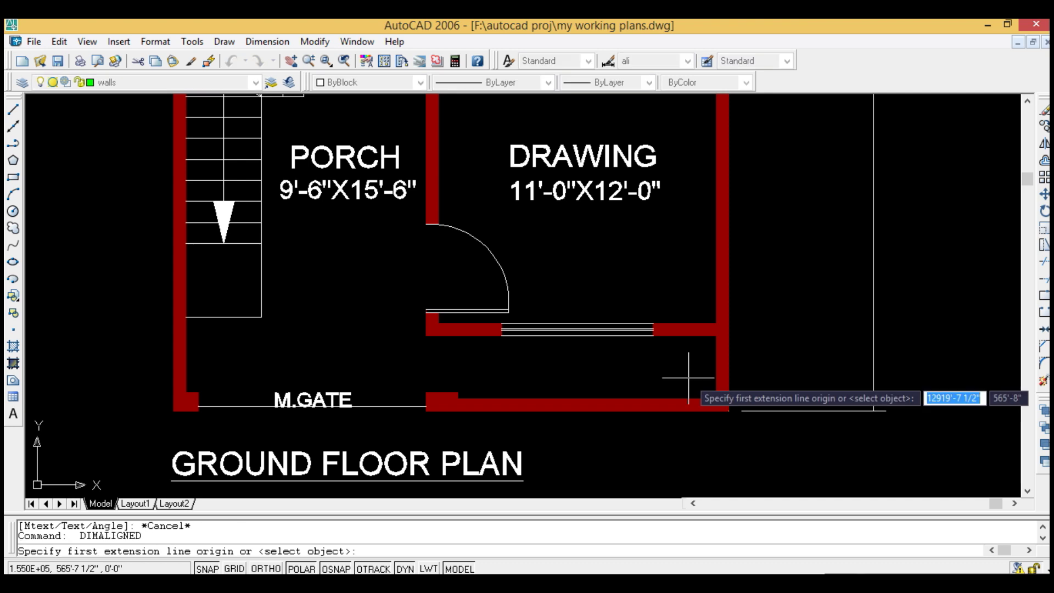
{"action": "left_click", "coordinate": [717, 399]}
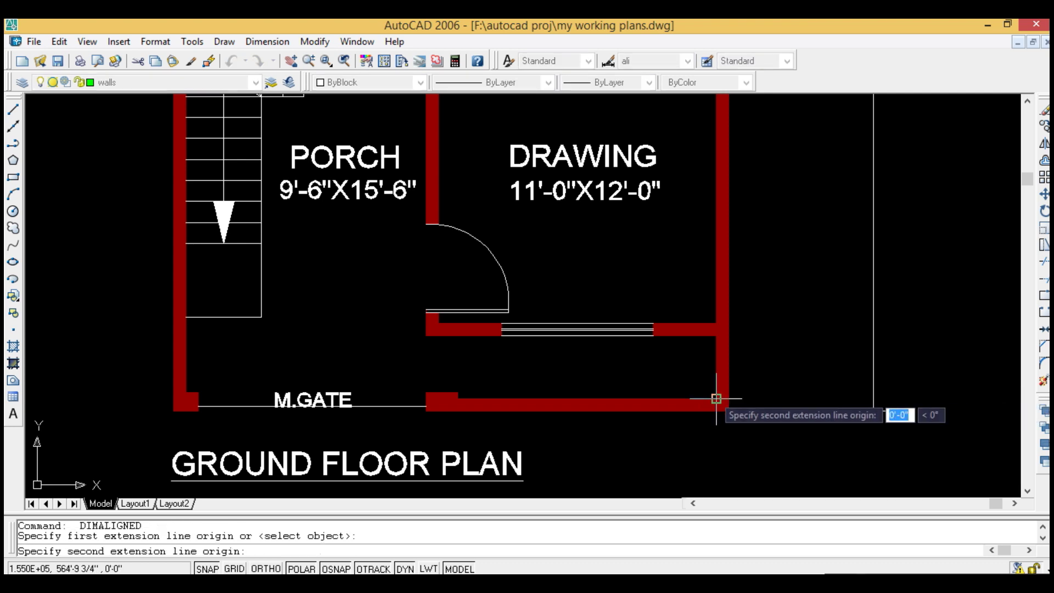
{"action": "left_click", "coordinate": [716, 335]}
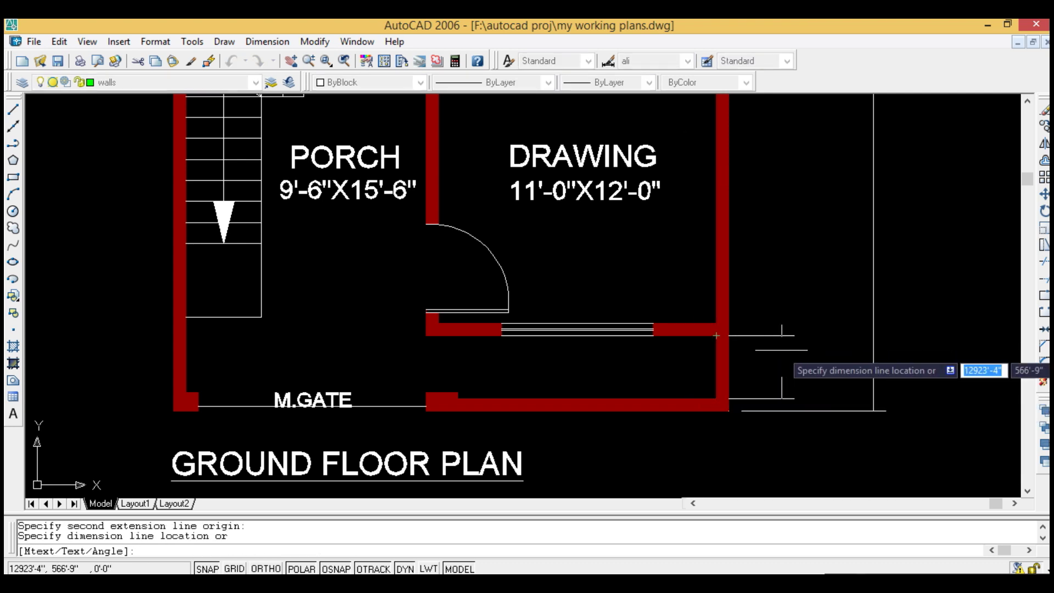
{"action": "key", "text": "Escape"}
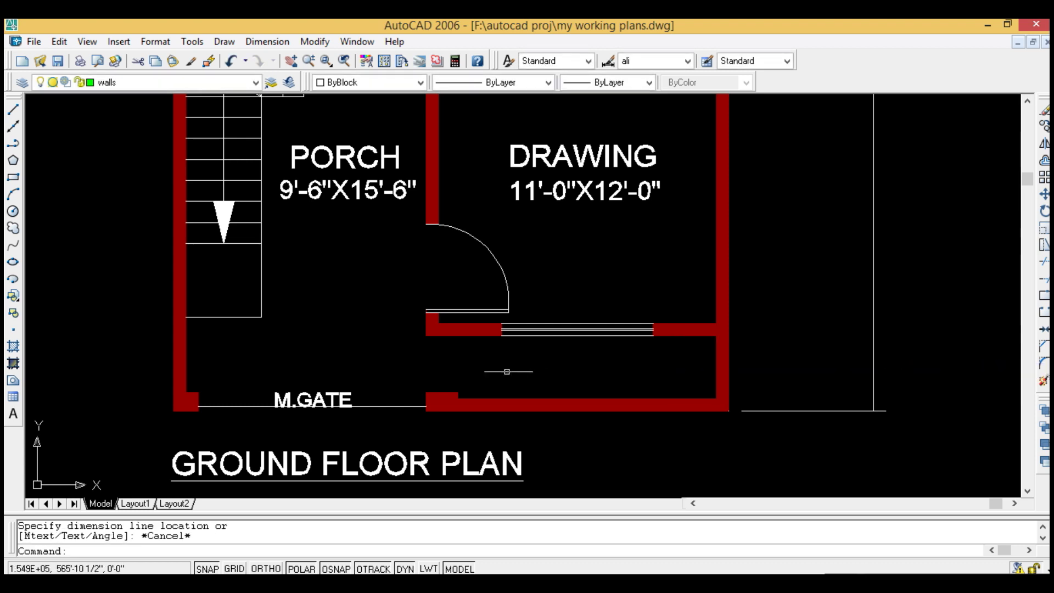
{"action": "scroll", "coordinate": [358, 434], "scroll_direction": "down", "scroll_amount": 1}
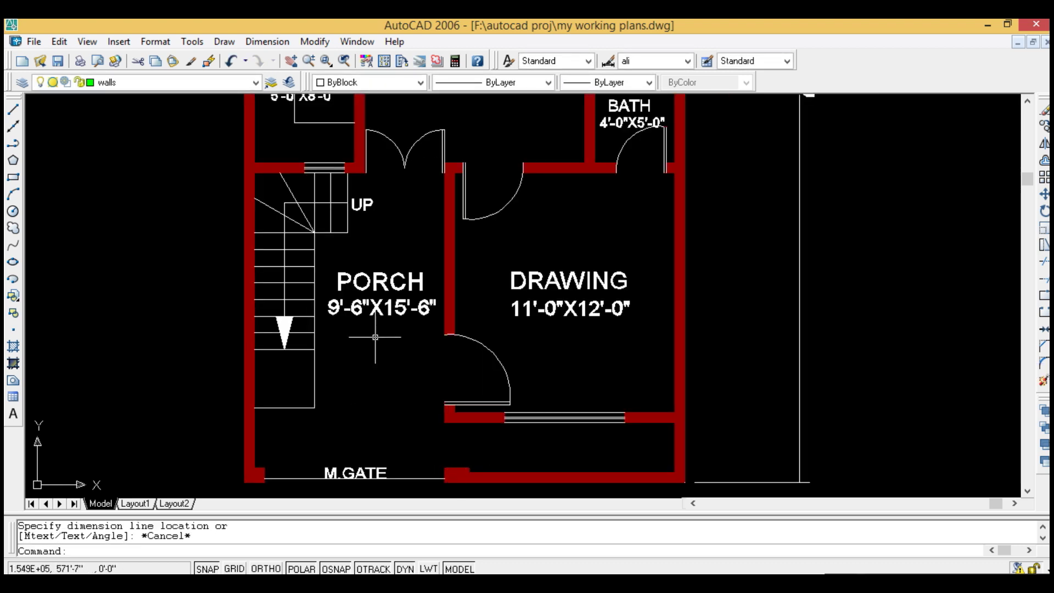
{"action": "scroll", "coordinate": [354, 309], "scroll_direction": "up", "scroll_amount": 1}
{"action": "scroll", "coordinate": [345, 330], "scroll_direction": "up", "scroll_amount": 1}
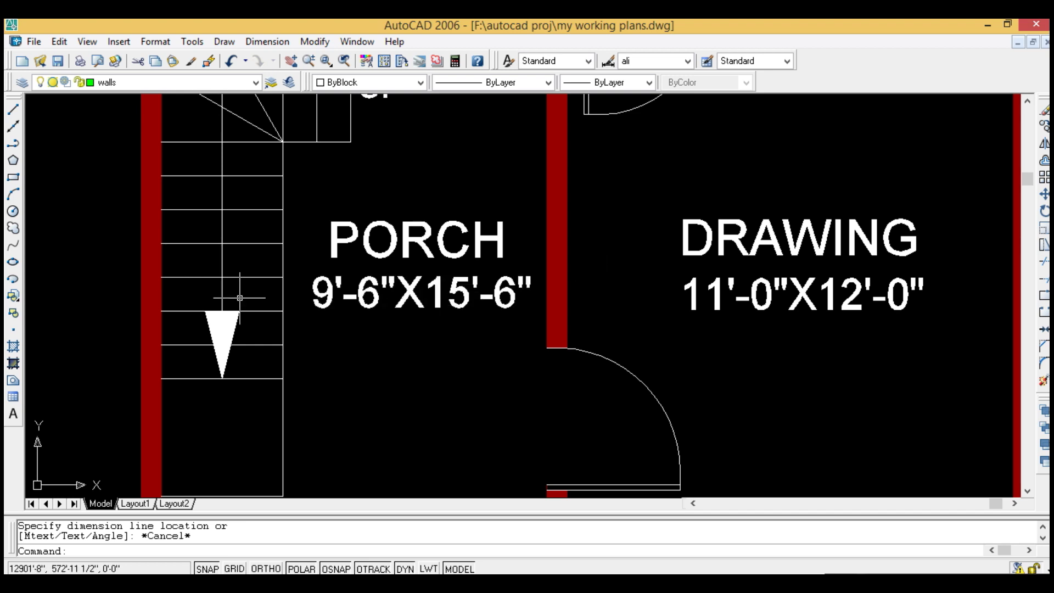
{"action": "scroll", "coordinate": [445, 302], "scroll_direction": "down", "scroll_amount": 1}
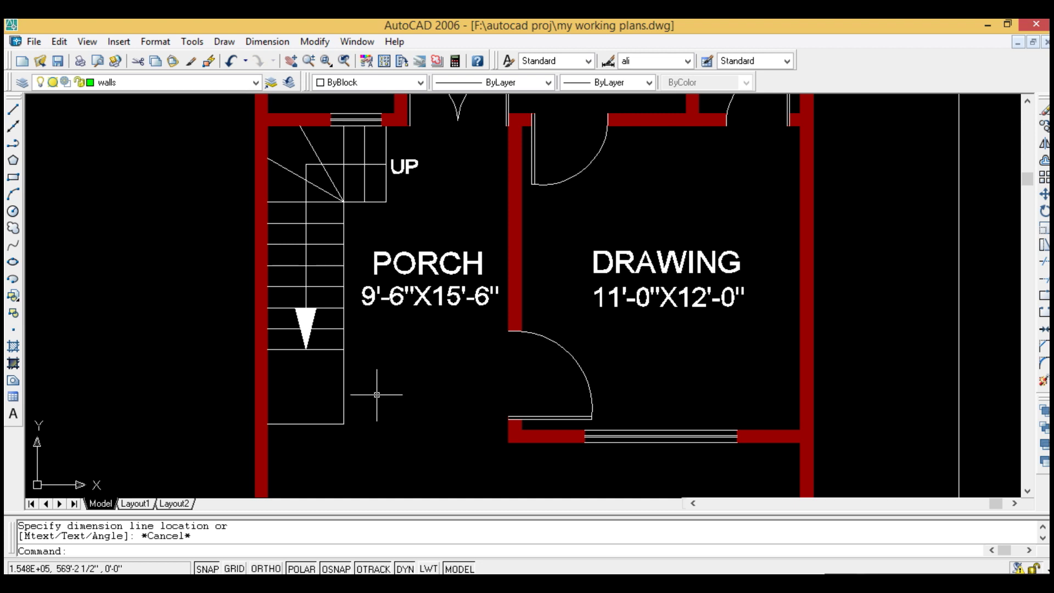
{"action": "scroll", "coordinate": [375, 406], "scroll_direction": "down", "scroll_amount": 1}
{"action": "scroll", "coordinate": [375, 330], "scroll_direction": "up", "scroll_amount": 1}
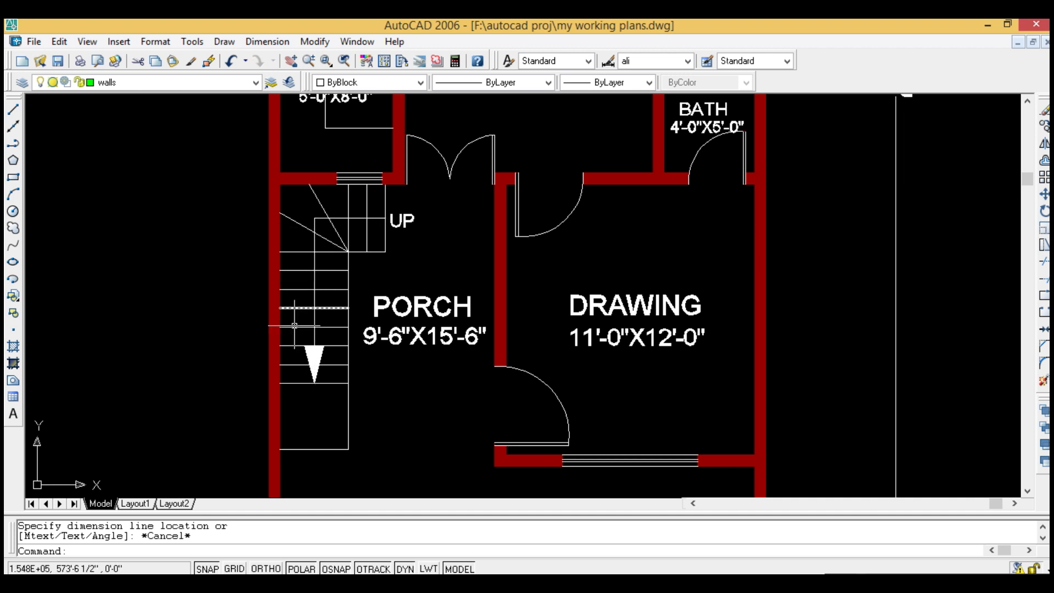
{"action": "scroll", "coordinate": [353, 353], "scroll_direction": "down", "scroll_amount": 1}
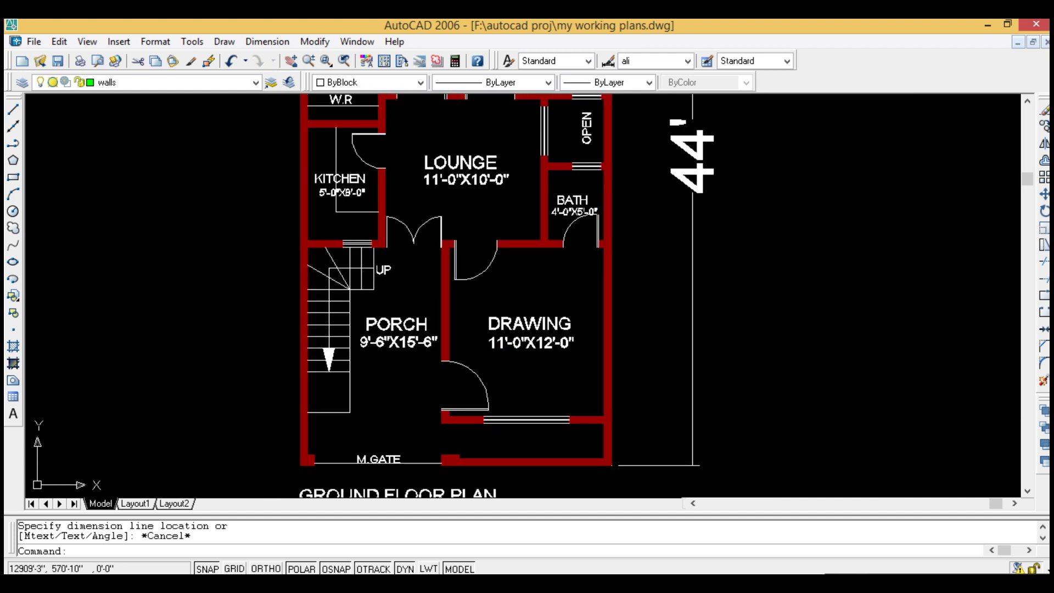
{"action": "scroll", "coordinate": [447, 374], "scroll_direction": "up", "scroll_amount": 1}
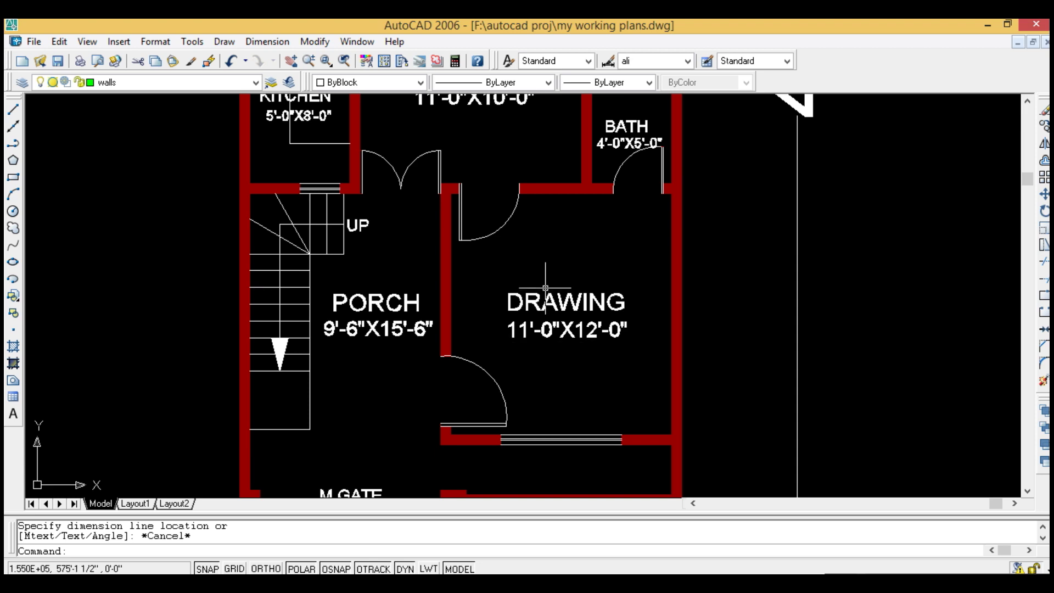
{"action": "scroll", "coordinate": [545, 288], "scroll_direction": "down", "scroll_amount": 2}
{"action": "middle_click_drag", "start_coordinate": [555, 330], "coordinate": [480, 391]}
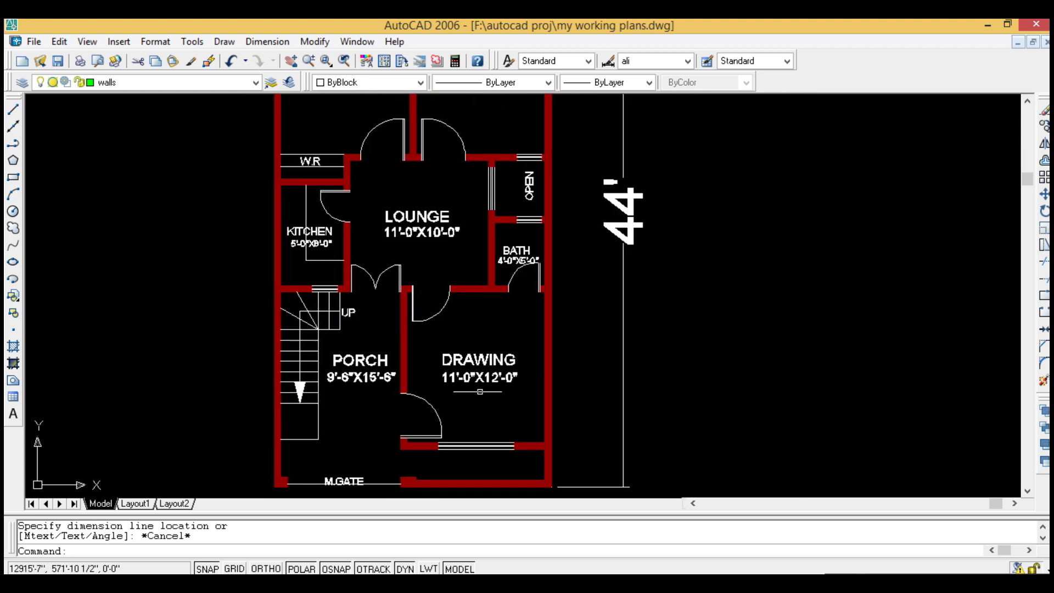
{"action": "scroll", "coordinate": [532, 251], "scroll_direction": "up", "scroll_amount": 2}
{"action": "scroll", "coordinate": [533, 250], "scroll_direction": "up", "scroll_amount": 1}
{"action": "scroll", "coordinate": [533, 250], "scroll_direction": "up", "scroll_amount": 3}
{"action": "scroll", "coordinate": [535, 245], "scroll_direction": "down", "scroll_amount": 2}
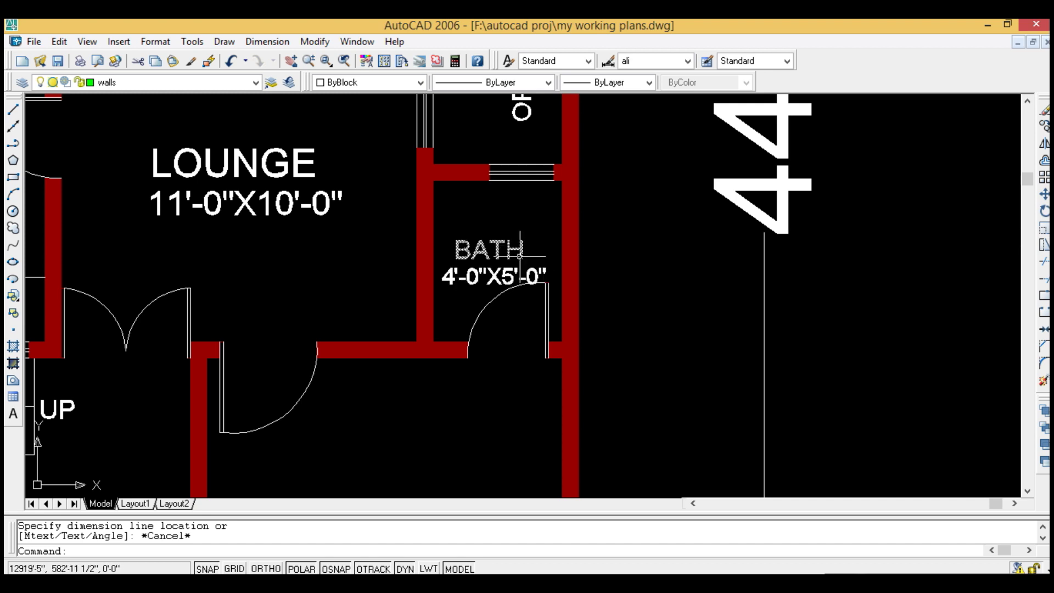
{"action": "scroll", "coordinate": [520, 257], "scroll_direction": "down", "scroll_amount": 2}
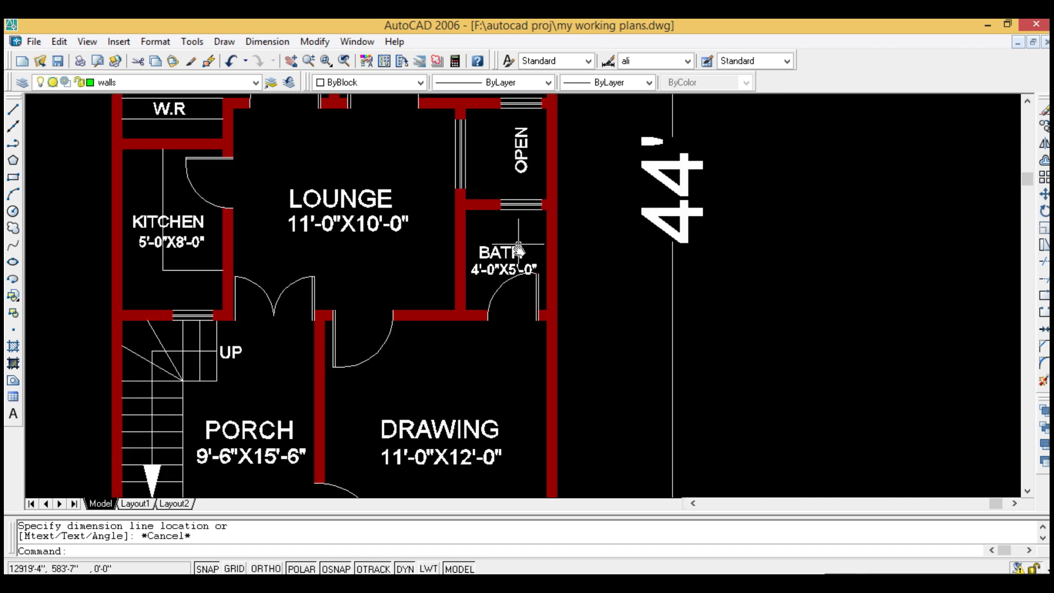
{"action": "middle_click_drag", "start_coordinate": [520, 257], "coordinate": [510, 347]}
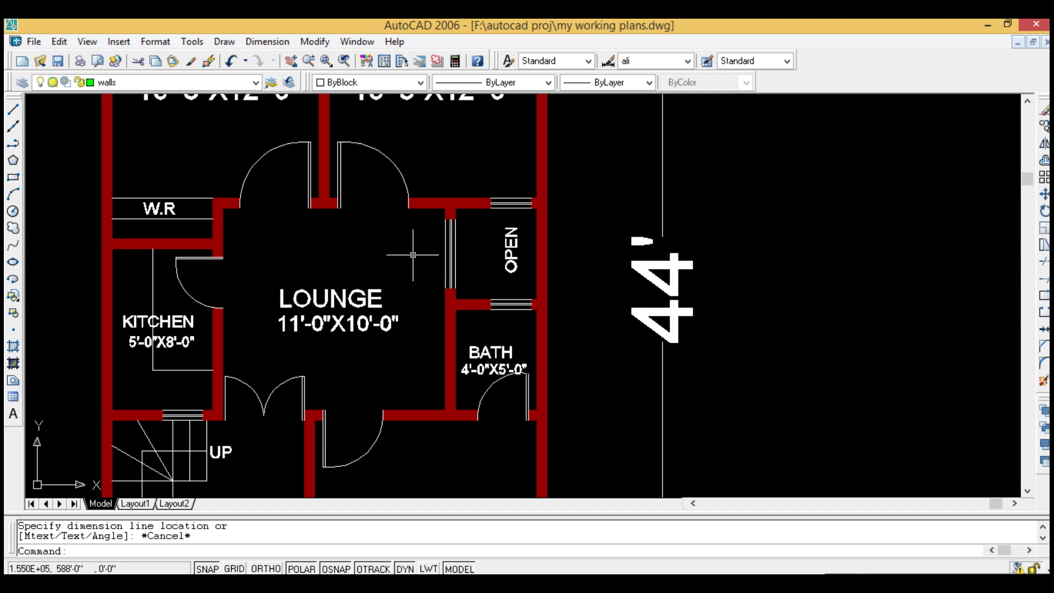
{"action": "middle_click_drag", "start_coordinate": [476, 252], "coordinate": [479, 351]}
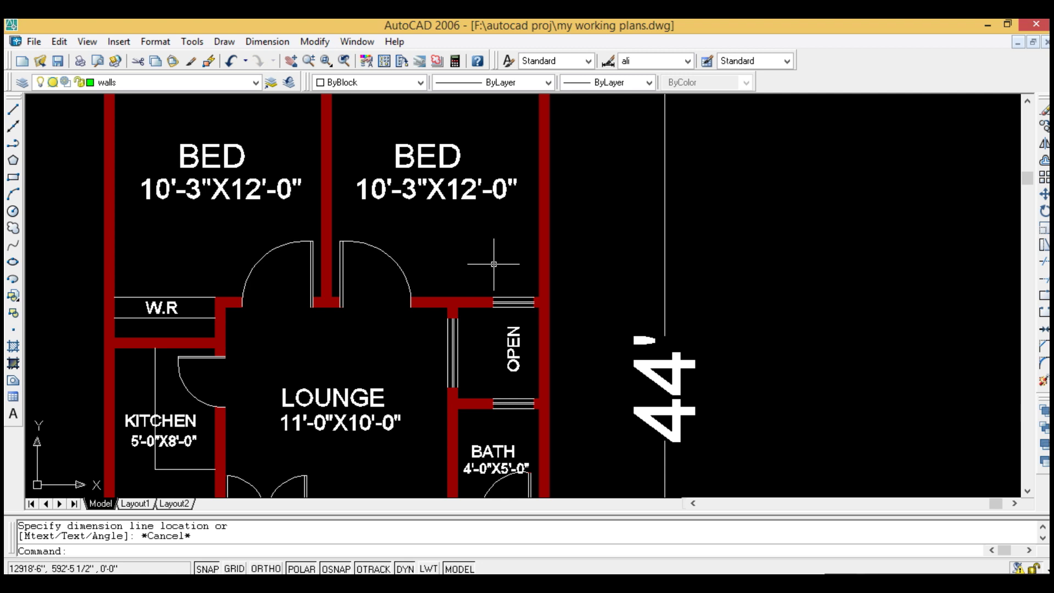
{"action": "scroll", "coordinate": [494, 264], "scroll_direction": "down", "scroll_amount": 2}
{"action": "middle_click_drag", "start_coordinate": [497, 346], "coordinate": [513, 258]}
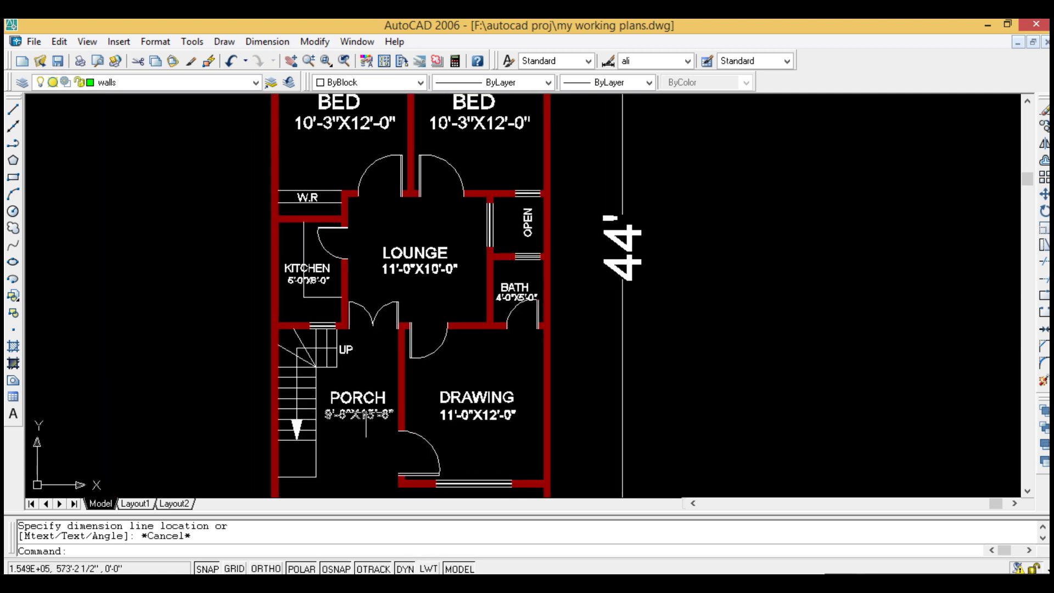
{"action": "scroll", "coordinate": [365, 404], "scroll_direction": "up", "scroll_amount": 2}
{"action": "scroll", "coordinate": [365, 321], "scroll_direction": "up", "scroll_amount": 2}
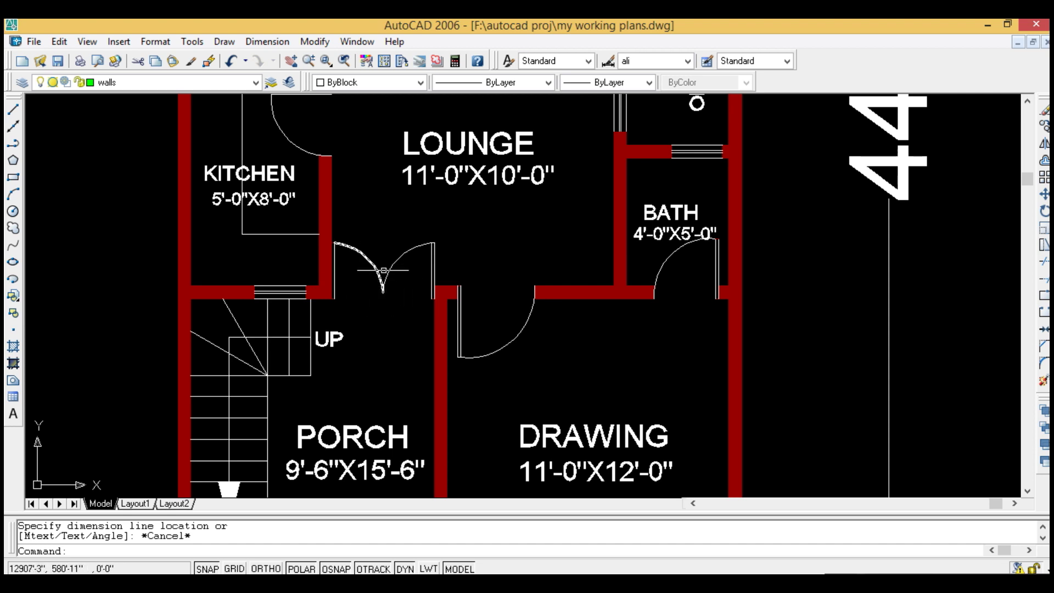
{"action": "scroll", "coordinate": [384, 278], "scroll_direction": "down", "scroll_amount": 5}
{"action": "scroll", "coordinate": [414, 364], "scroll_direction": "up", "scroll_amount": 5}
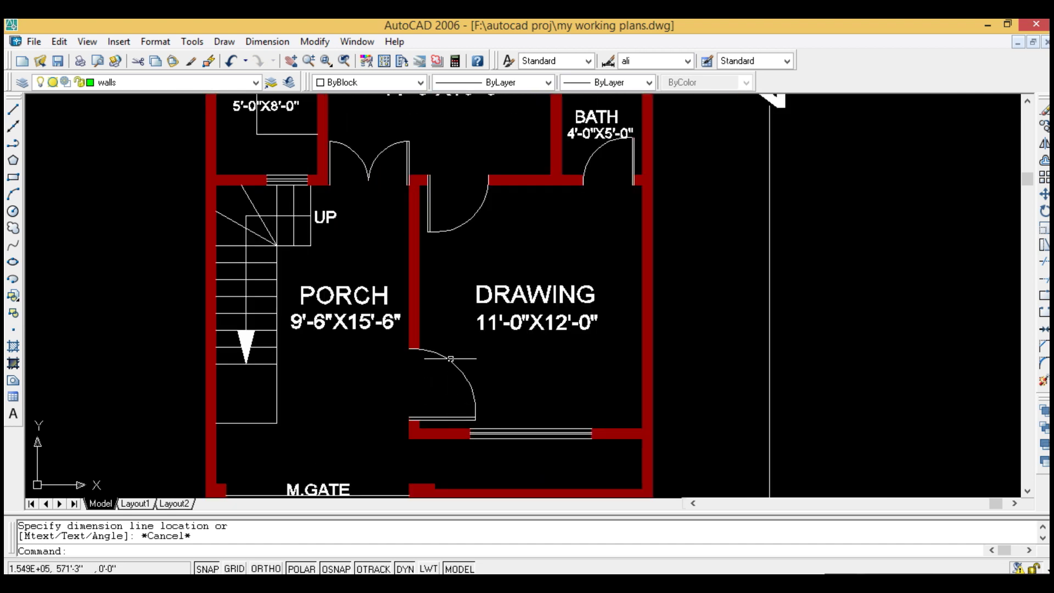
{"action": "middle_click_drag", "start_coordinate": [456, 296], "coordinate": [456, 484]}
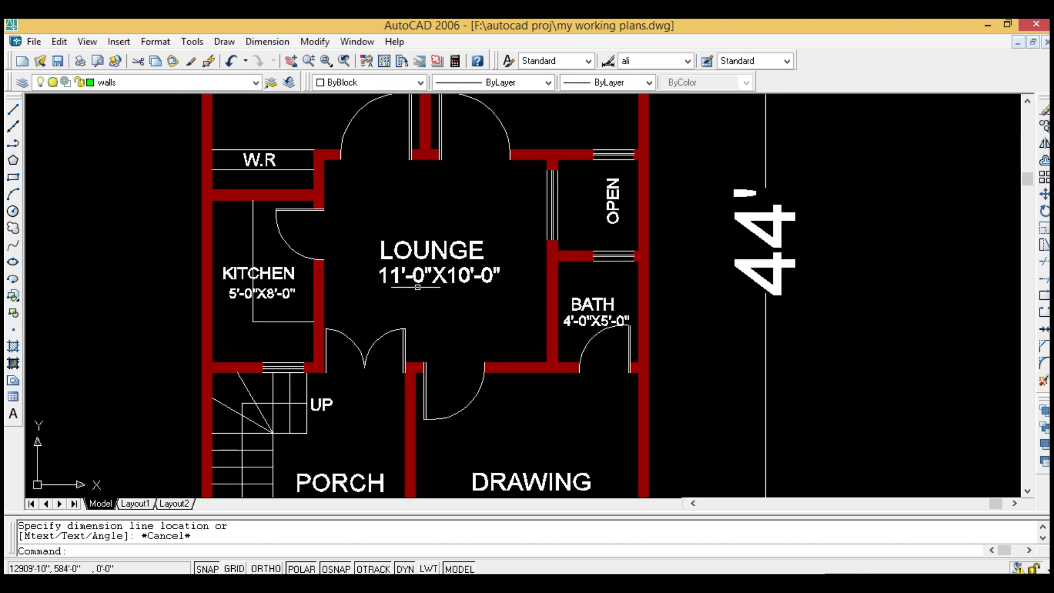
{"action": "scroll", "coordinate": [355, 288], "scroll_direction": "up", "scroll_amount": 2}
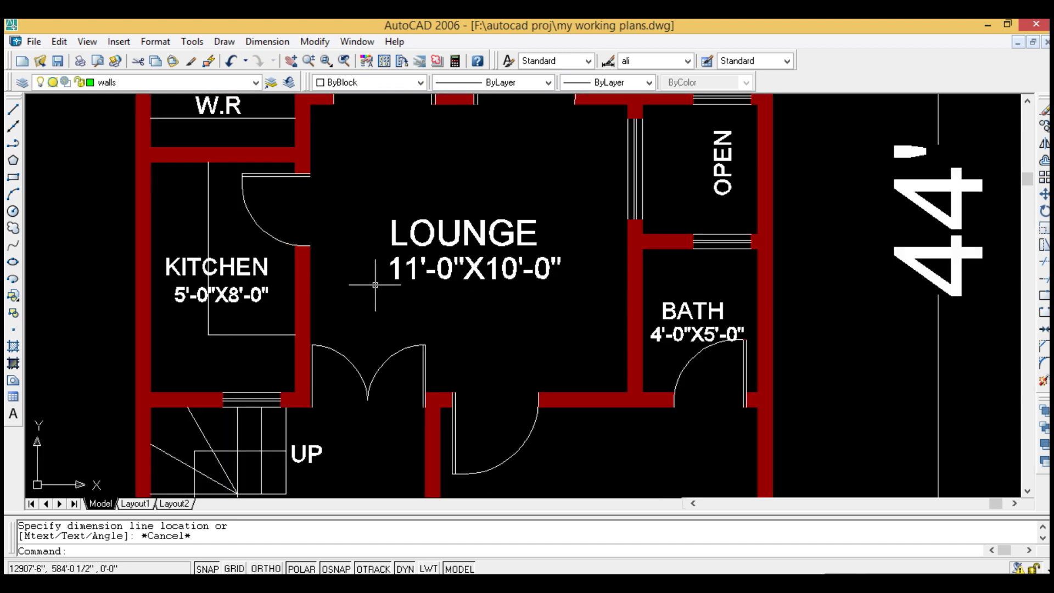
{"action": "scroll", "coordinate": [492, 287], "scroll_direction": "down", "scroll_amount": 2}
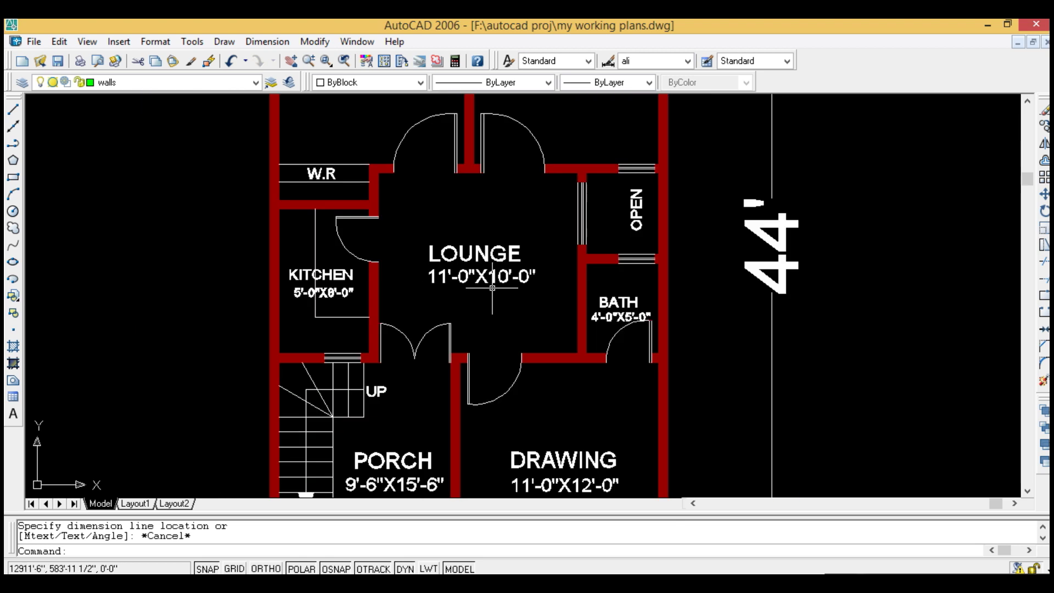
{"action": "scroll", "coordinate": [409, 242], "scroll_direction": "down", "scroll_amount": 3}
{"action": "scroll", "coordinate": [409, 242], "scroll_direction": "up", "scroll_amount": 2}
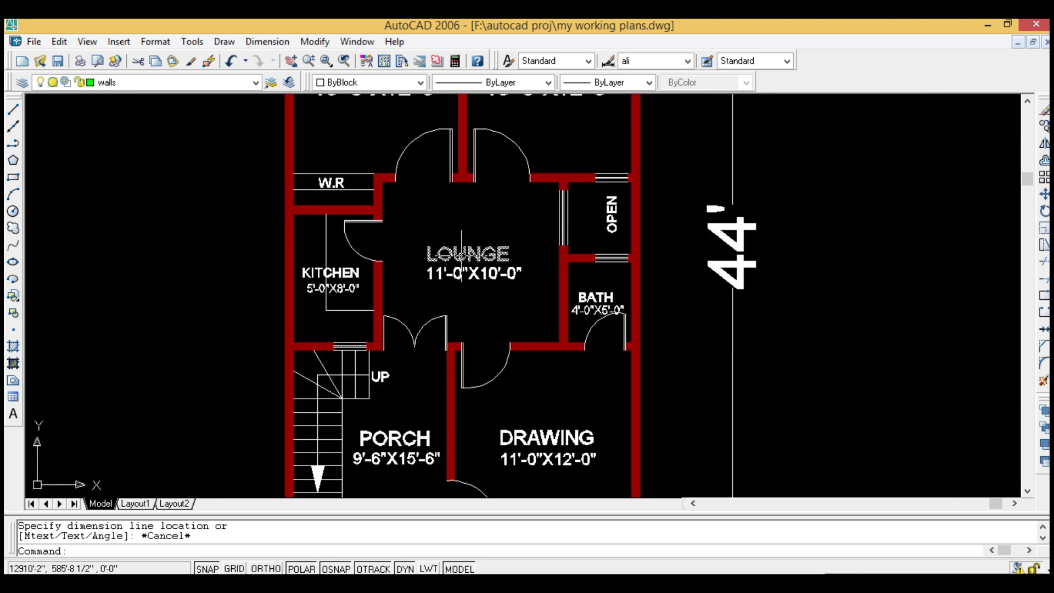
{"action": "scroll", "coordinate": [467, 259], "scroll_direction": "up", "scroll_amount": 2}
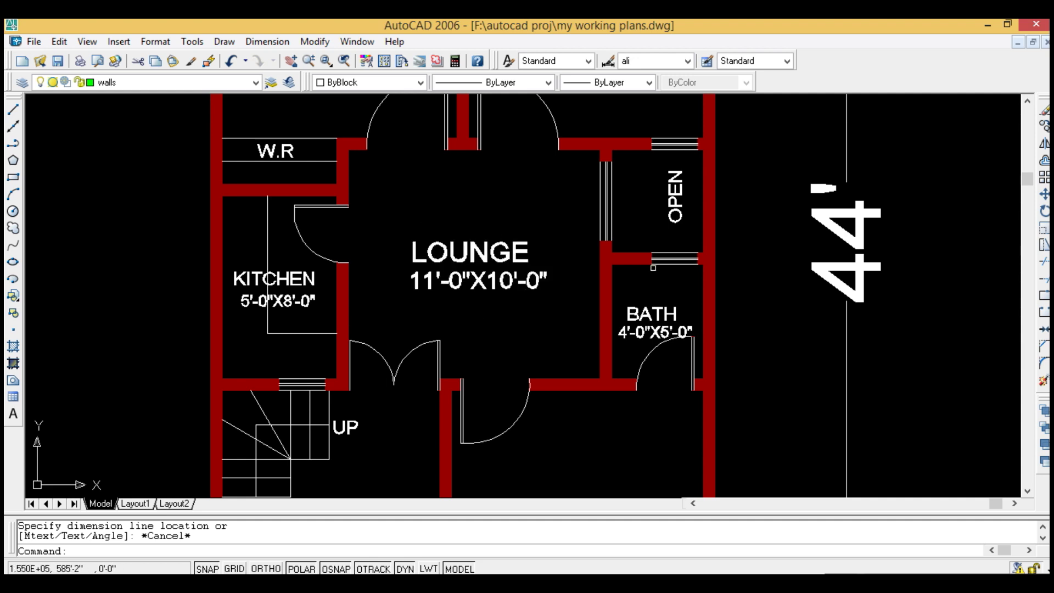
{"action": "scroll", "coordinate": [670, 206], "scroll_direction": "down", "scroll_amount": 2}
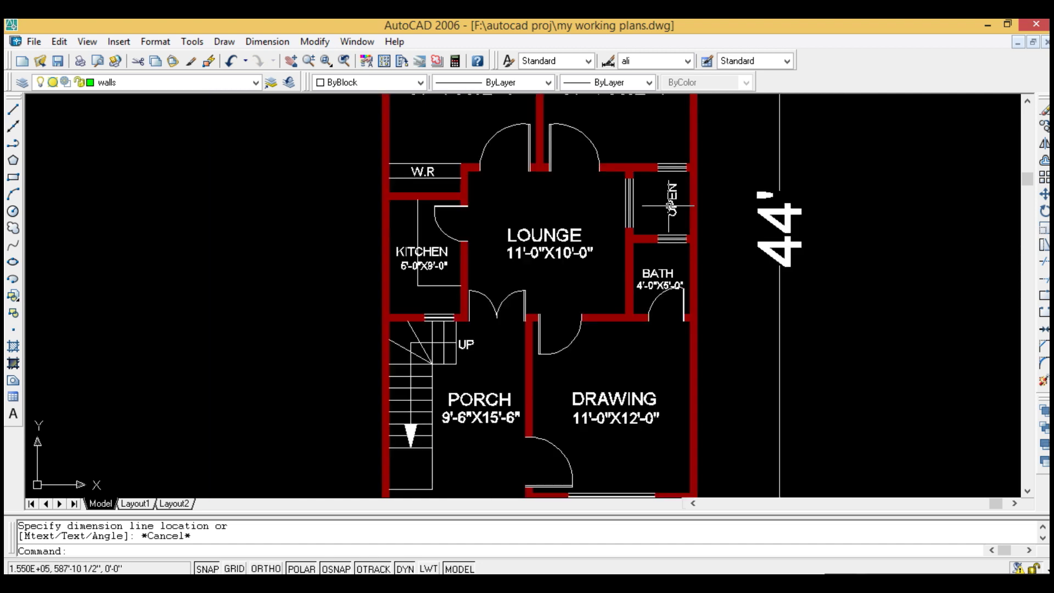
{"action": "middle_click_drag", "start_coordinate": [656, 291], "coordinate": [598, 206]}
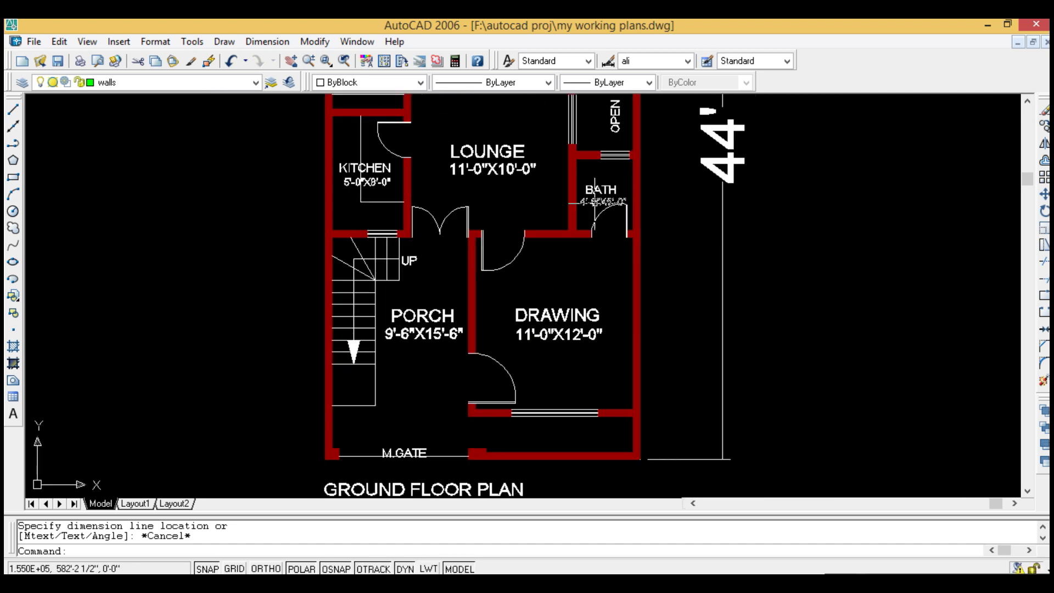
{"action": "middle_click_drag", "start_coordinate": [555, 269], "coordinate": [556, 337]}
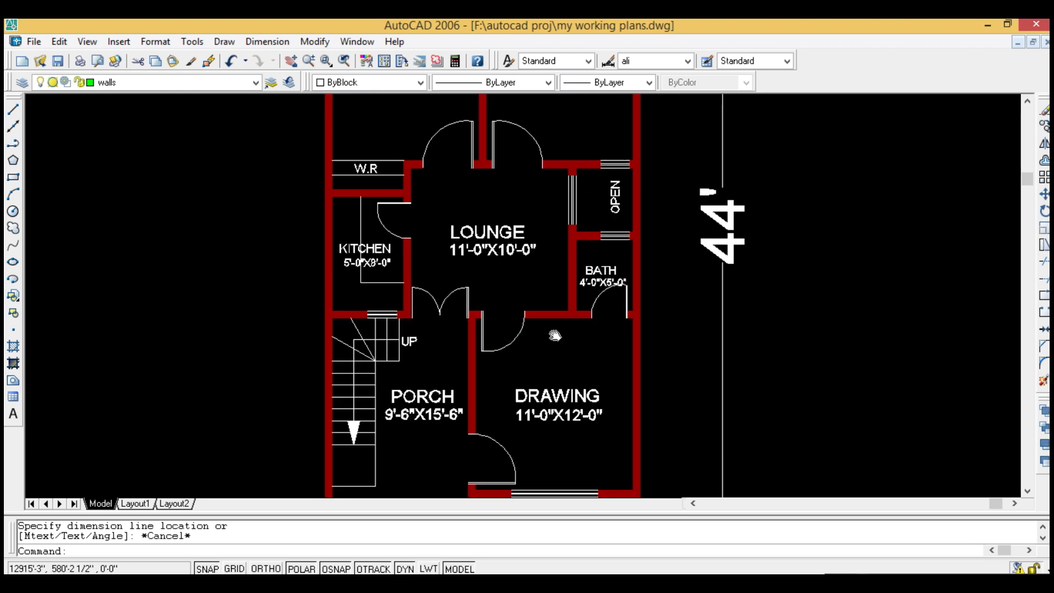
{"action": "middle_click_drag", "start_coordinate": [572, 99], "coordinate": [581, 225]}
{"action": "mouse_move", "coordinate": [559, 164]}
{"action": "middle_mouse_down"}
{"action": "mouse_move", "coordinate": [559, 327]}
{"action": "mouse_move", "coordinate": [506, 169]}
{"action": "middle_mouse_up"}
{"action": "middle_click_drag", "start_coordinate": [520, 336], "coordinate": [520, 236]}
{"action": "middle_click_drag", "start_coordinate": [520, 397], "coordinate": [510, 252]}
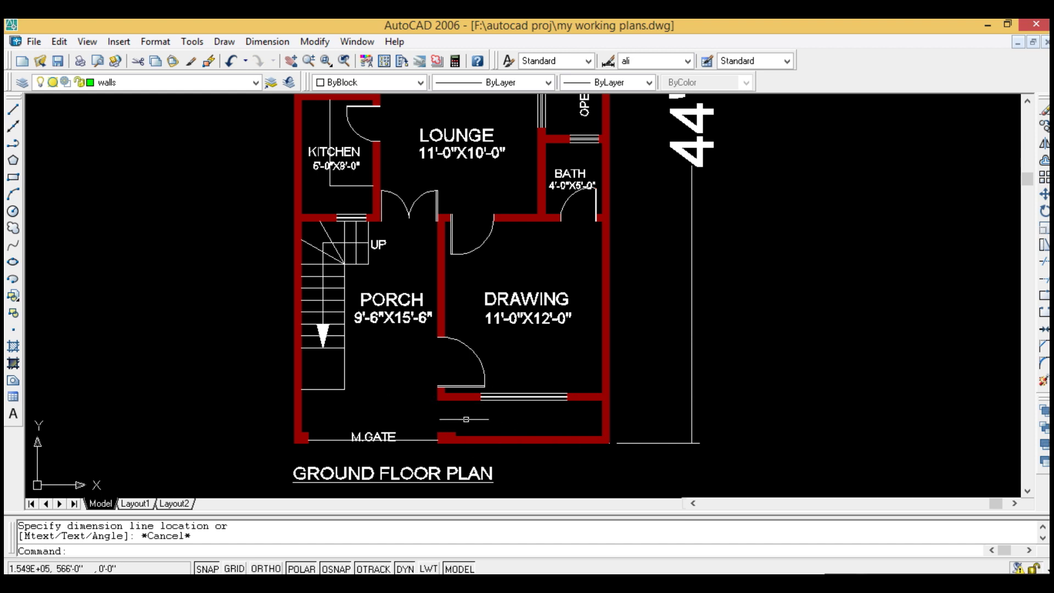
{"action": "middle_click_drag", "start_coordinate": [537, 247], "coordinate": [531, 345]}
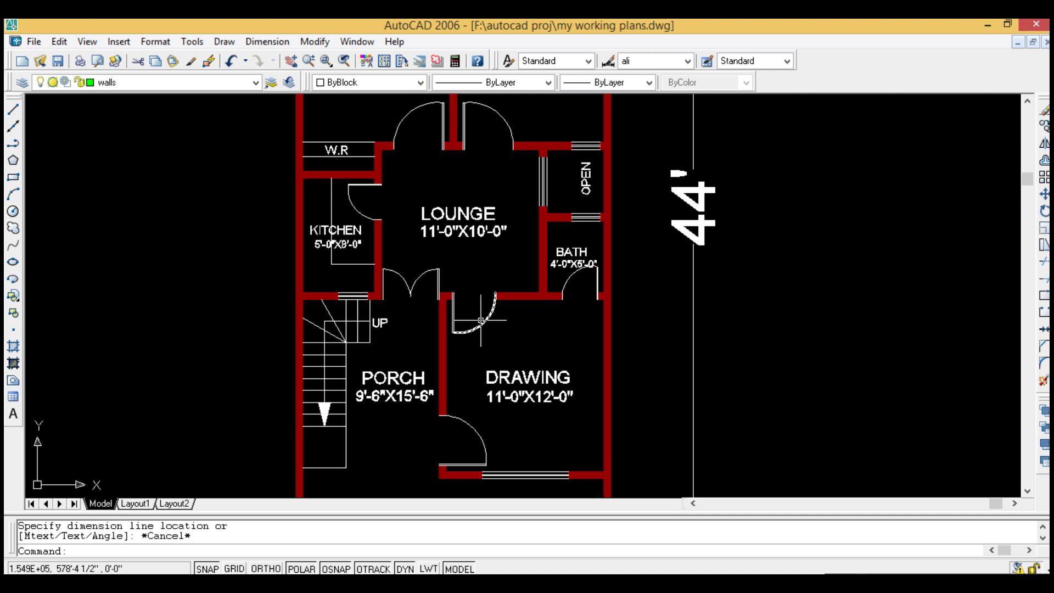
{"action": "scroll", "coordinate": [535, 292], "scroll_direction": "down", "scroll_amount": 2}
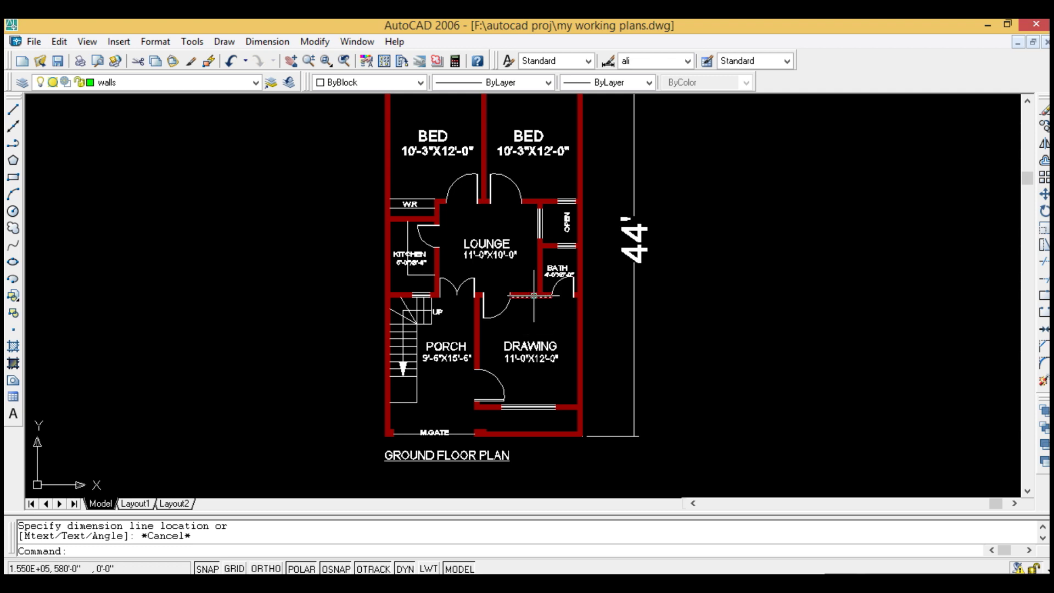
{"action": "scroll", "coordinate": [522, 300], "scroll_direction": "up", "scroll_amount": 2}
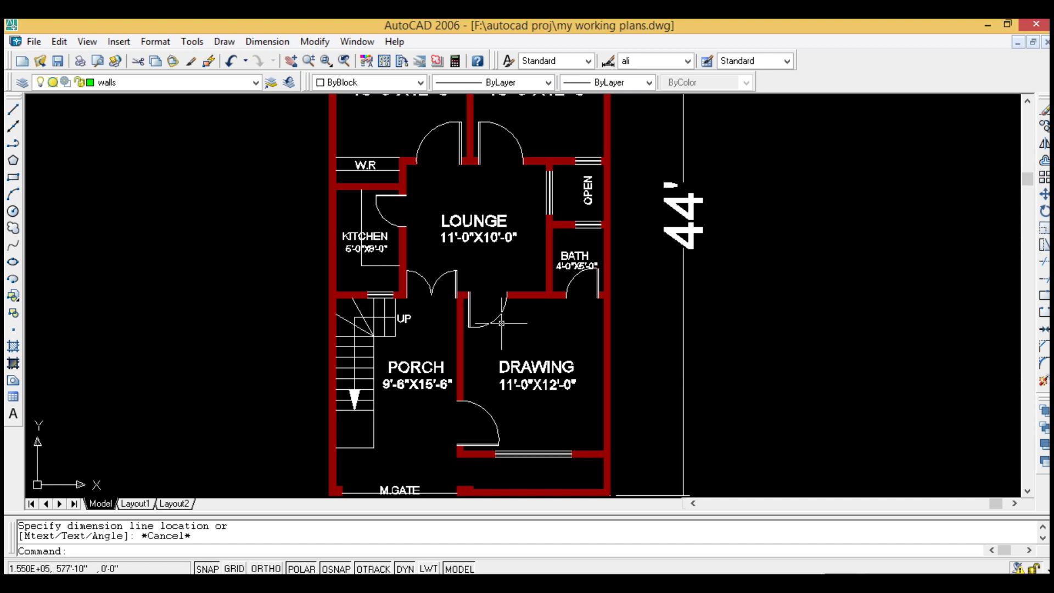
{"action": "scroll", "coordinate": [489, 386], "scroll_direction": "up", "scroll_amount": 1}
{"action": "scroll", "coordinate": [447, 337], "scroll_direction": "up", "scroll_amount": 1}
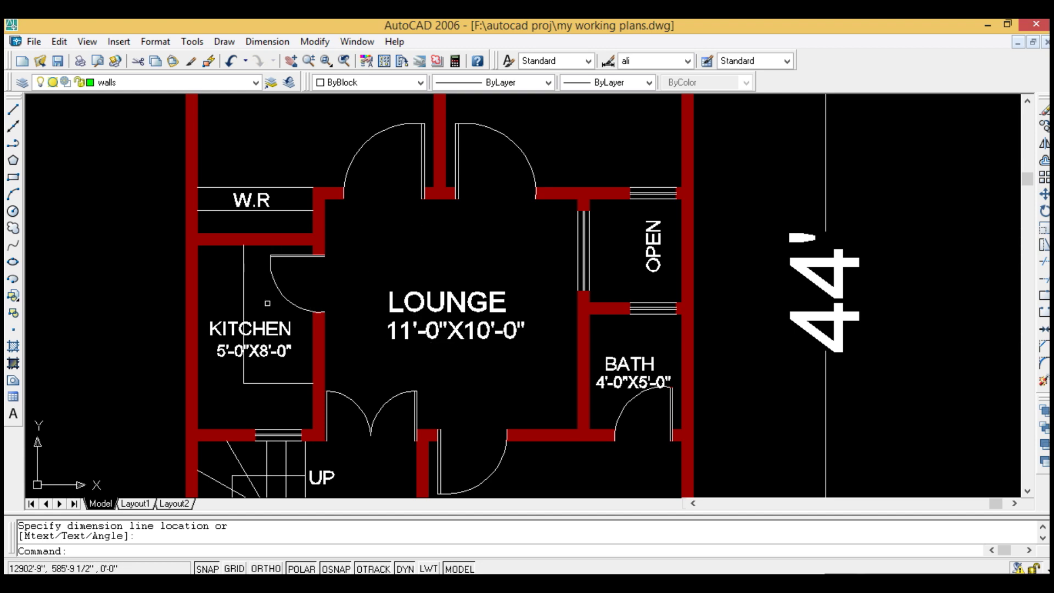
{"action": "middle_click_drag", "start_coordinate": [325, 319], "coordinate": [457, 285]}
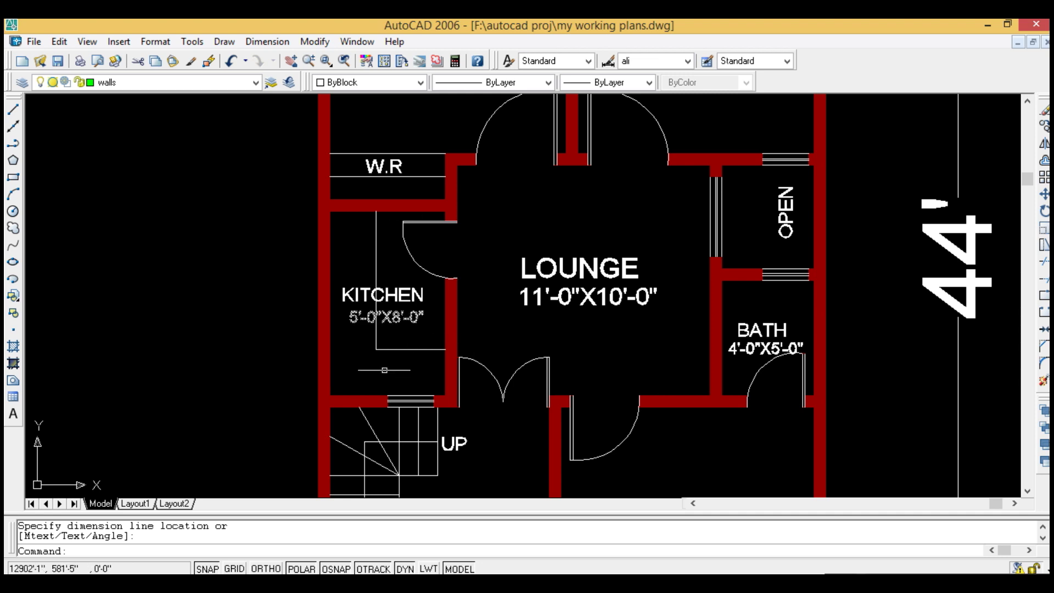
{"action": "scroll", "coordinate": [413, 319], "scroll_direction": "down", "scroll_amount": 2}
{"action": "scroll", "coordinate": [417, 285], "scroll_direction": "up", "scroll_amount": 1}
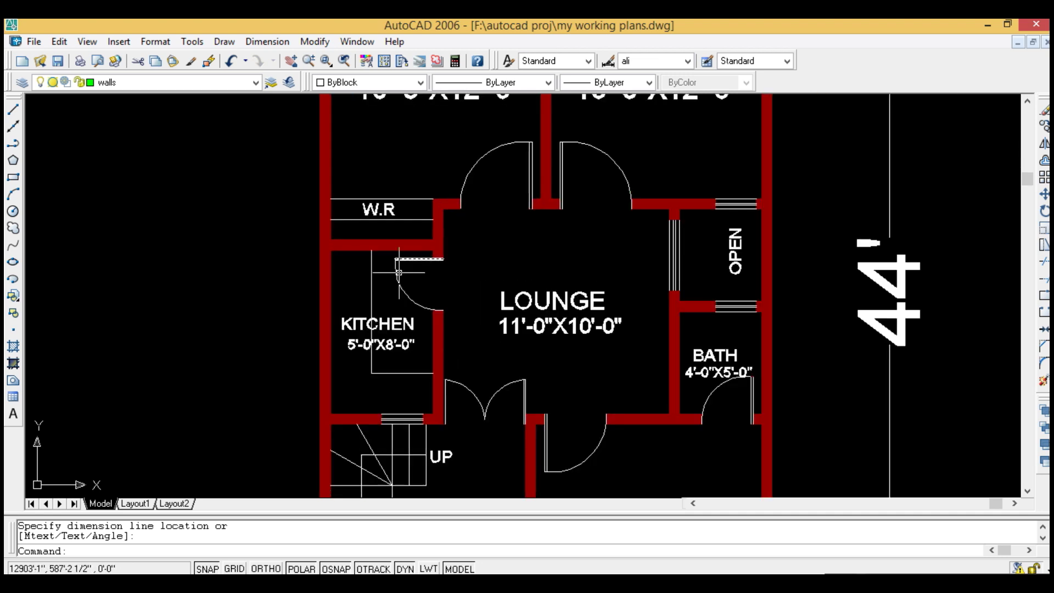
{"action": "middle_click_drag", "start_coordinate": [390, 376], "coordinate": [399, 275]}
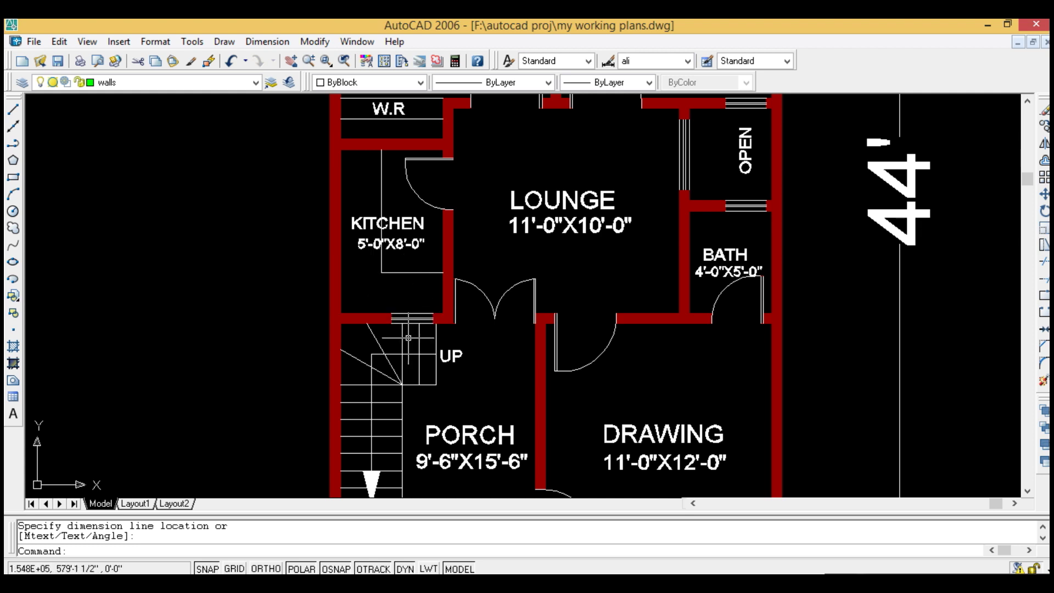
{"action": "scroll", "coordinate": [432, 357], "scroll_direction": "up", "scroll_amount": 2}
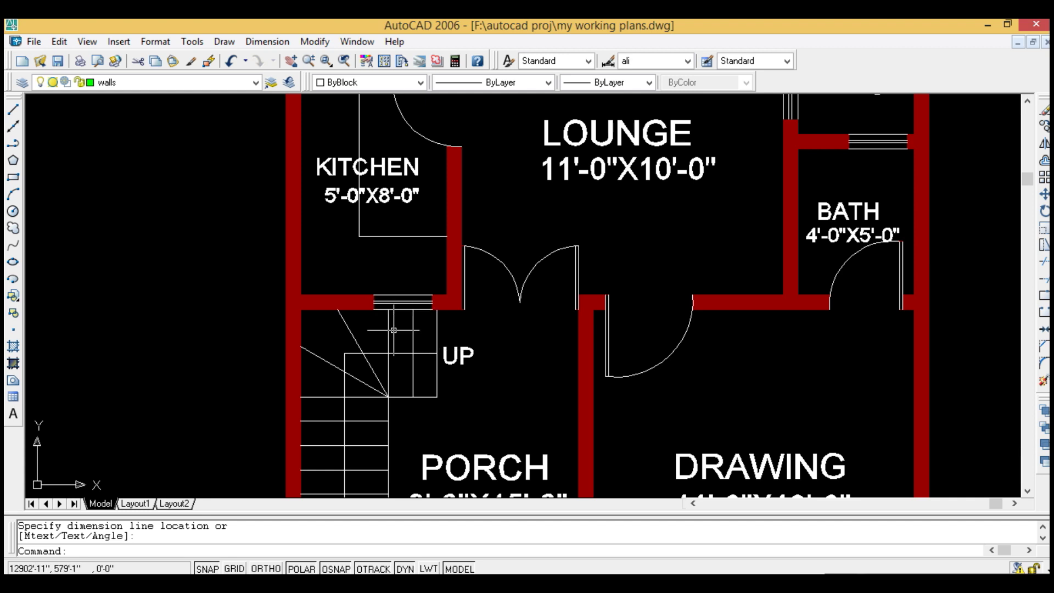
{"action": "scroll", "coordinate": [401, 273], "scroll_direction": "down", "scroll_amount": 2}
{"action": "middle_click_drag", "start_coordinate": [462, 242], "coordinate": [396, 404]}
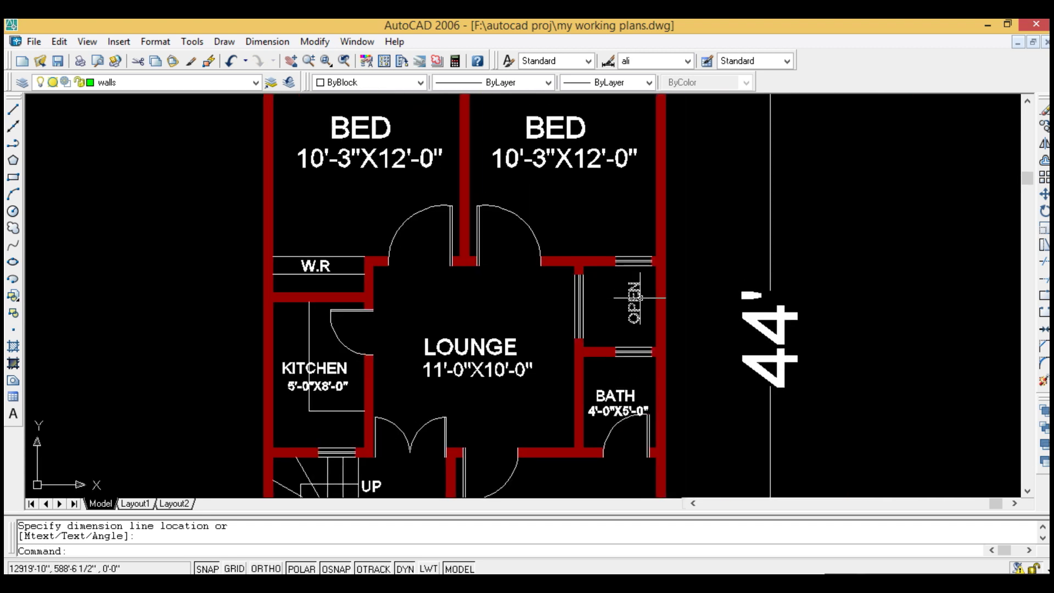
{"action": "left_click", "coordinate": [634, 311]}
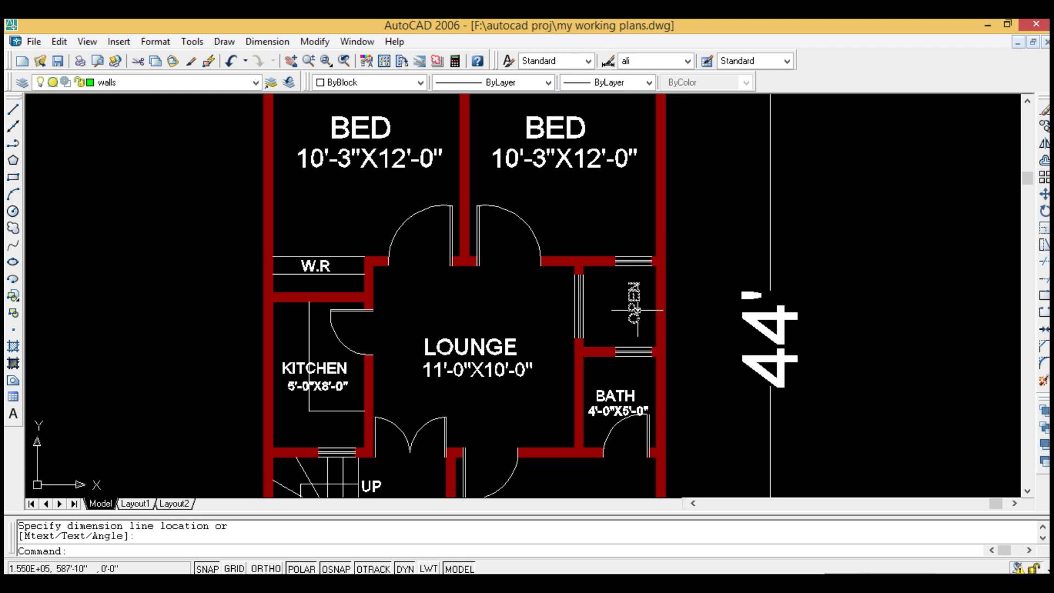
{"action": "scroll", "coordinate": [613, 396], "scroll_direction": "up", "scroll_amount": 1}
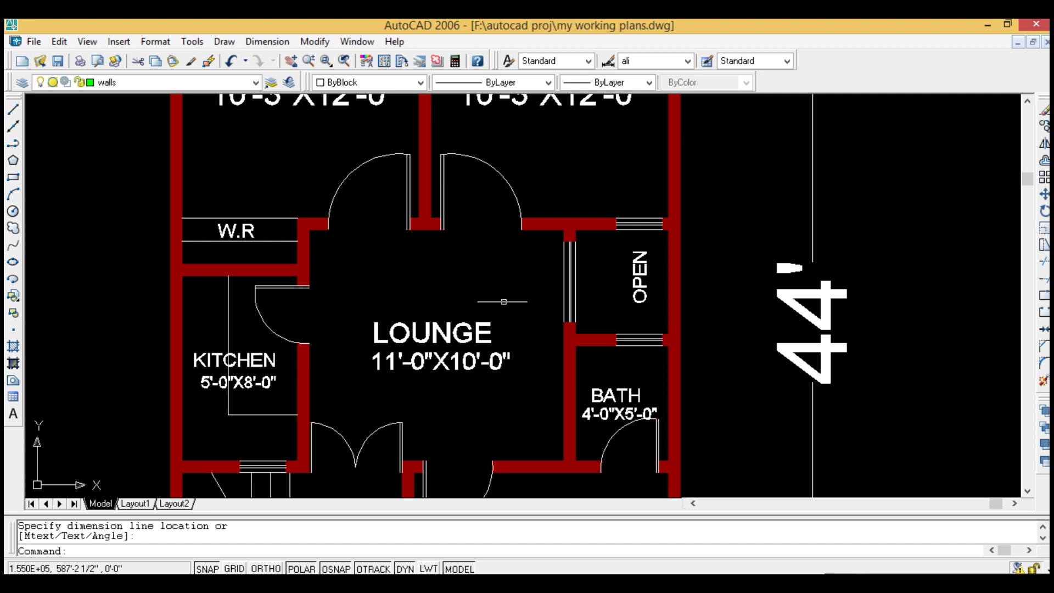
{"action": "middle_click_drag", "start_coordinate": [625, 175], "coordinate": [637, 301]}
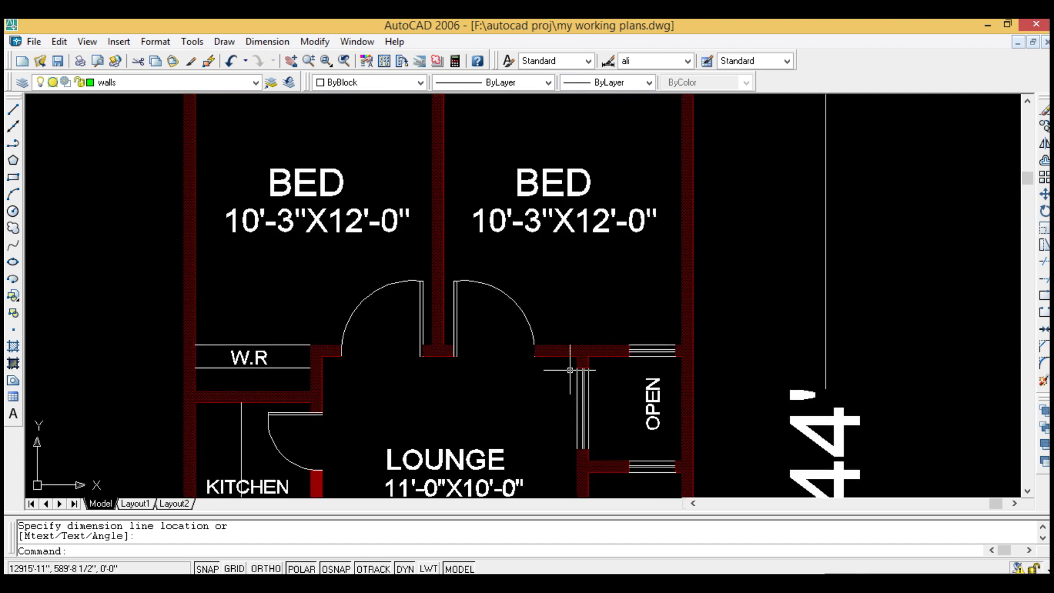
{"action": "middle_click_drag", "start_coordinate": [509, 388], "coordinate": [509, 433]}
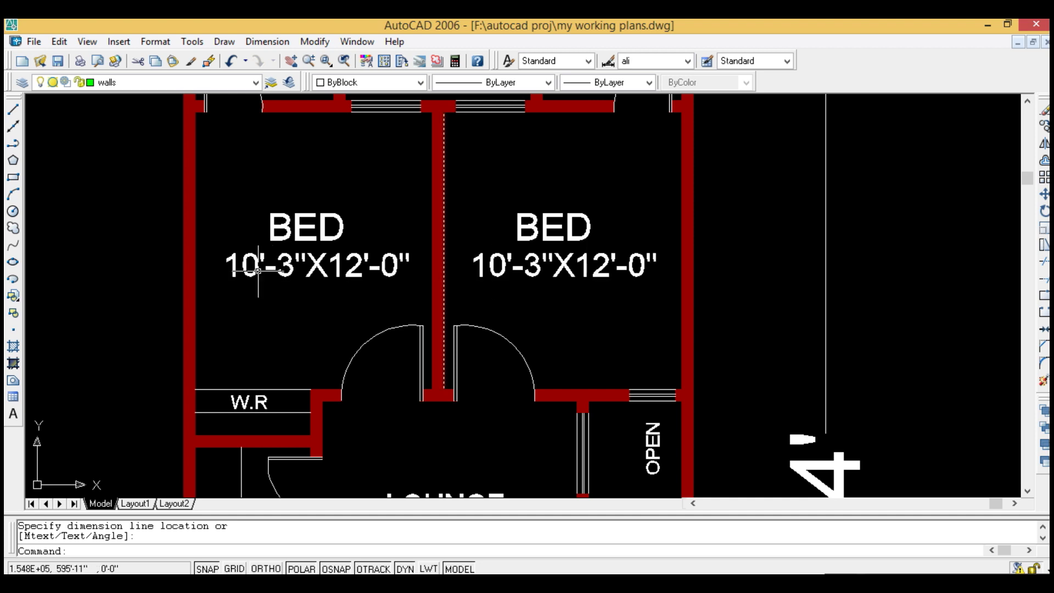
{"action": "scroll", "coordinate": [315, 270], "scroll_direction": "down", "scroll_amount": 2}
{"action": "scroll", "coordinate": [276, 370], "scroll_direction": "up", "scroll_amount": 3}
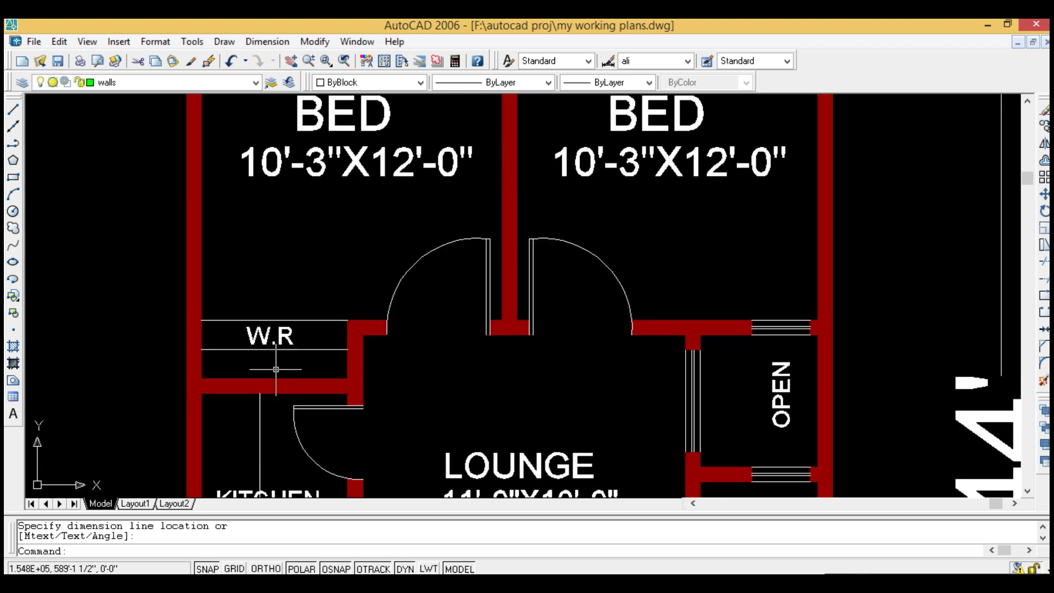
{"action": "scroll", "coordinate": [243, 300], "scroll_direction": "down", "scroll_amount": 2}
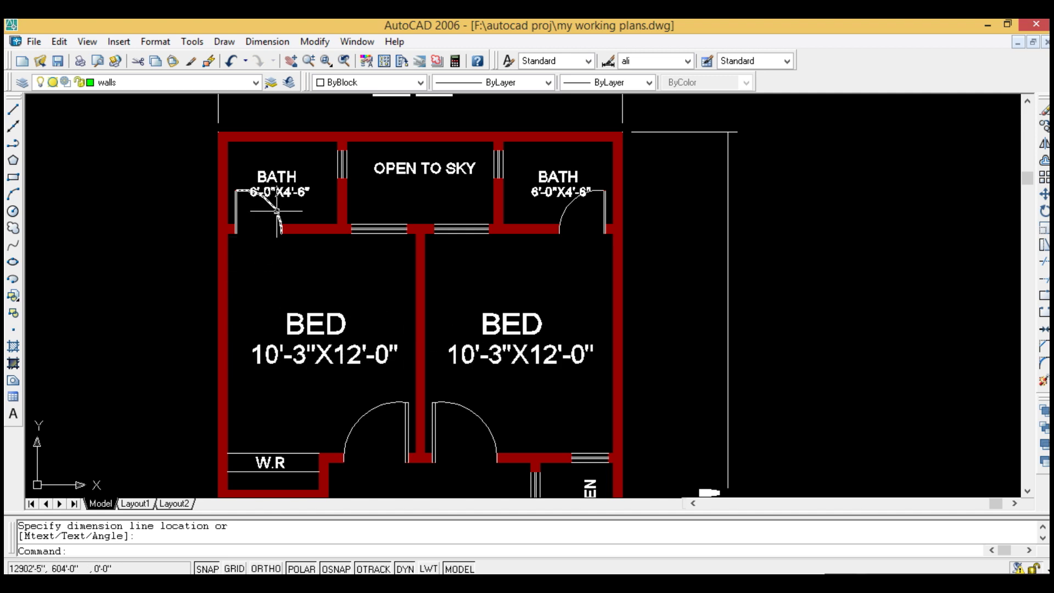
{"action": "scroll", "coordinate": [348, 223], "scroll_direction": "up", "scroll_amount": 3}
{"action": "middle_click_drag", "start_coordinate": [349, 224], "coordinate": [300, 277]}
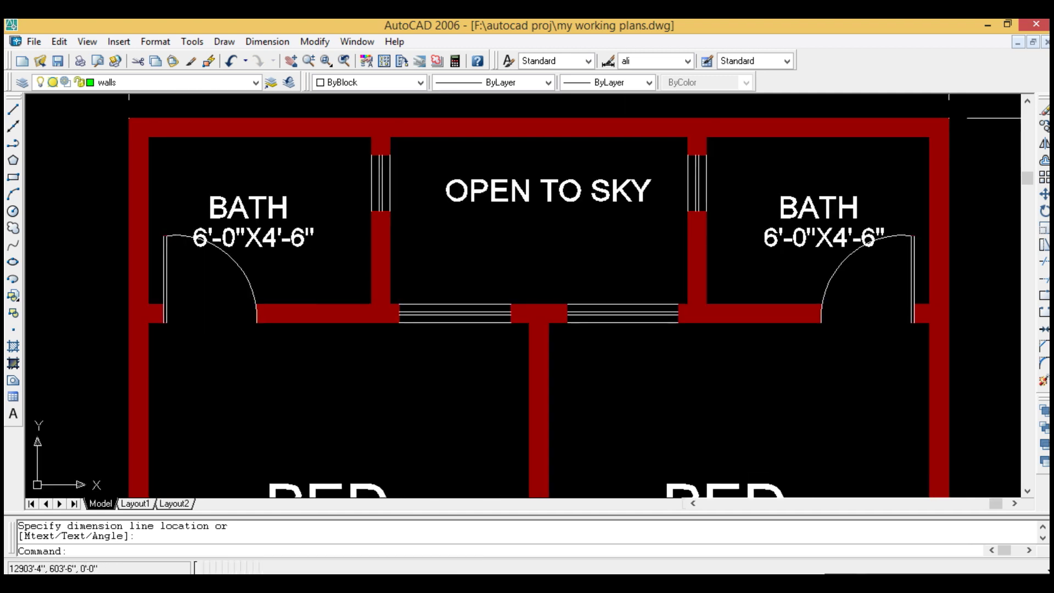
{"action": "scroll", "coordinate": [365, 266], "scroll_direction": "down", "scroll_amount": 2}
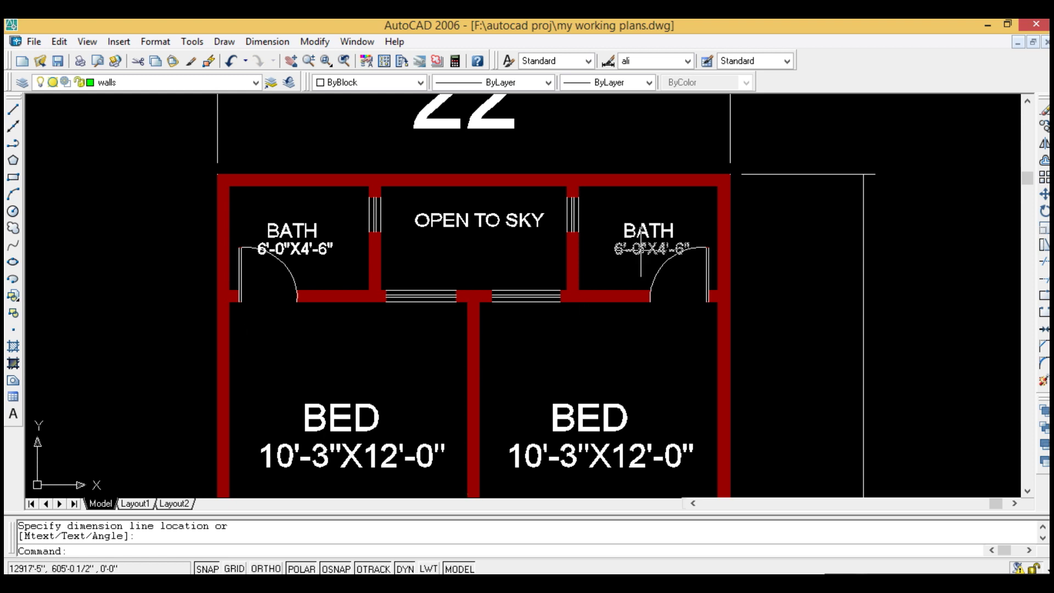
{"action": "scroll", "coordinate": [642, 241], "scroll_direction": "up", "scroll_amount": 2}
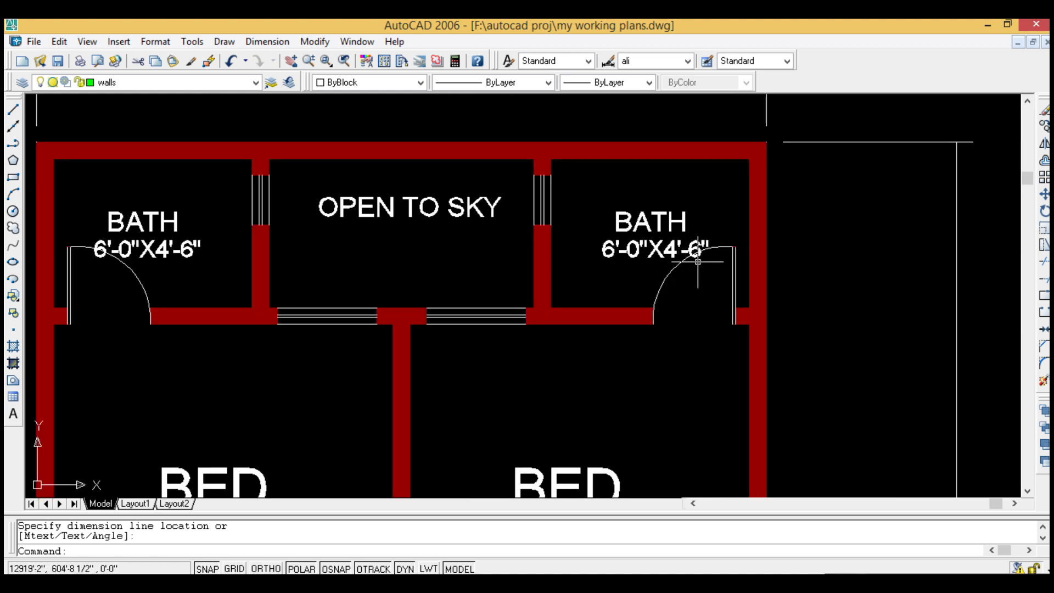
{"action": "scroll", "coordinate": [204, 248], "scroll_direction": "down", "scroll_amount": 4}
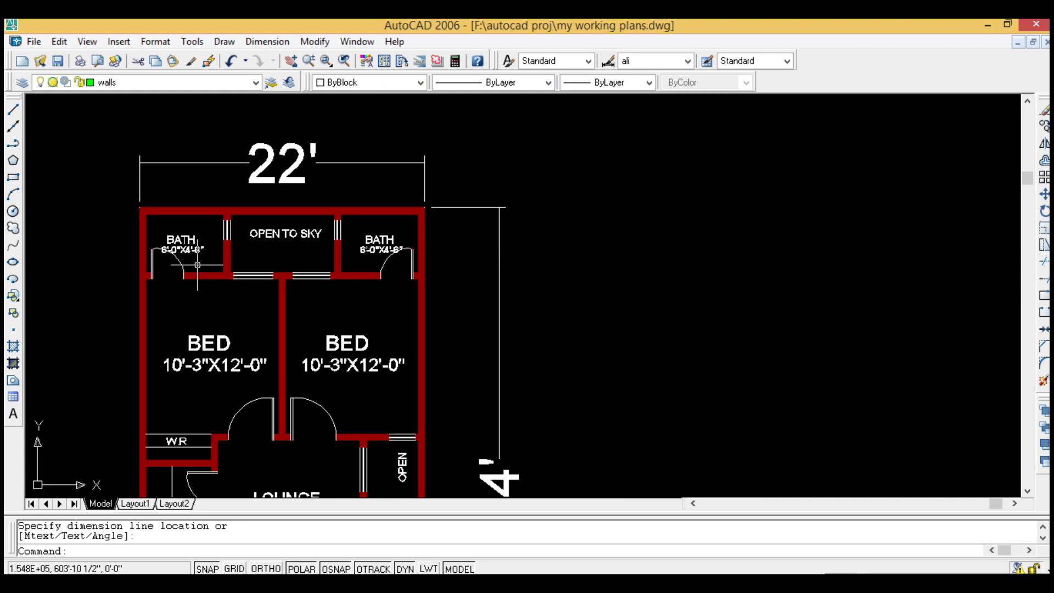
{"action": "scroll", "coordinate": [164, 253], "scroll_direction": "up", "scroll_amount": 3}
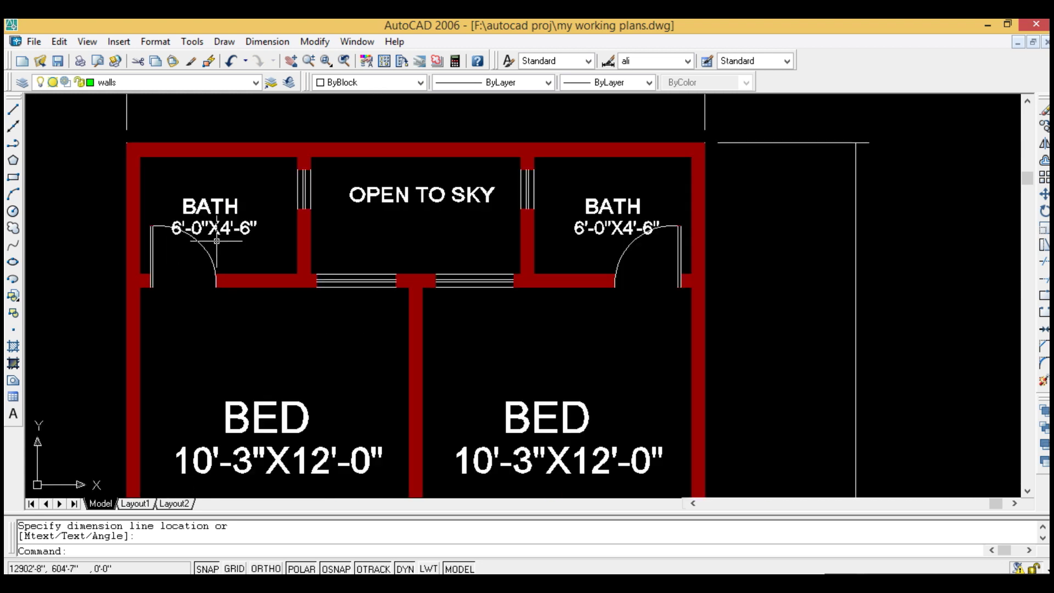
{"action": "scroll", "coordinate": [230, 236], "scroll_direction": "down", "scroll_amount": 2}
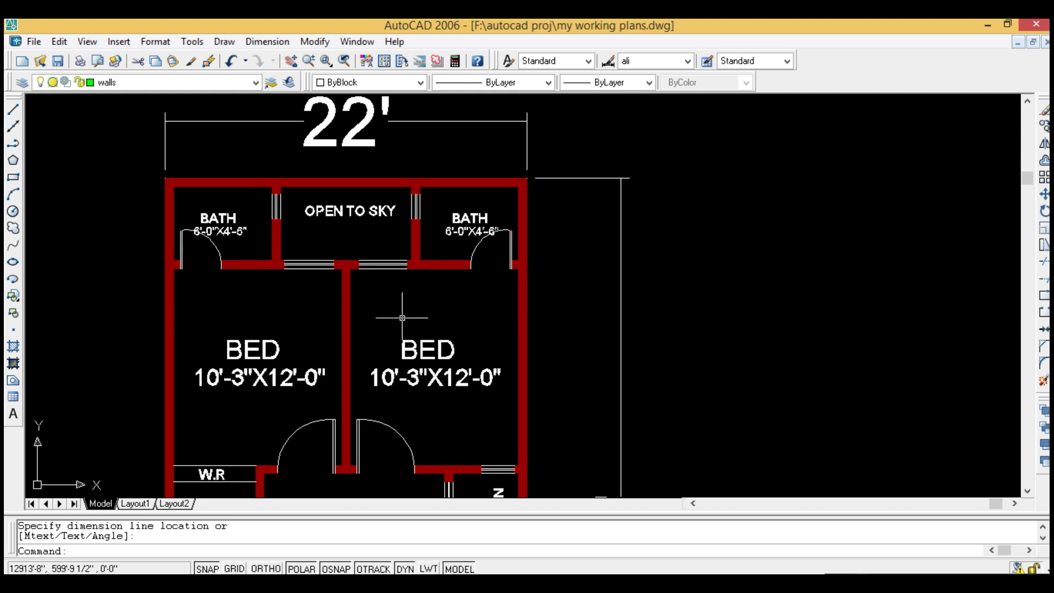
{"action": "scroll", "coordinate": [344, 169], "scroll_direction": "up", "scroll_amount": 2}
{"action": "scroll", "coordinate": [344, 169], "scroll_direction": "up", "scroll_amount": 2}
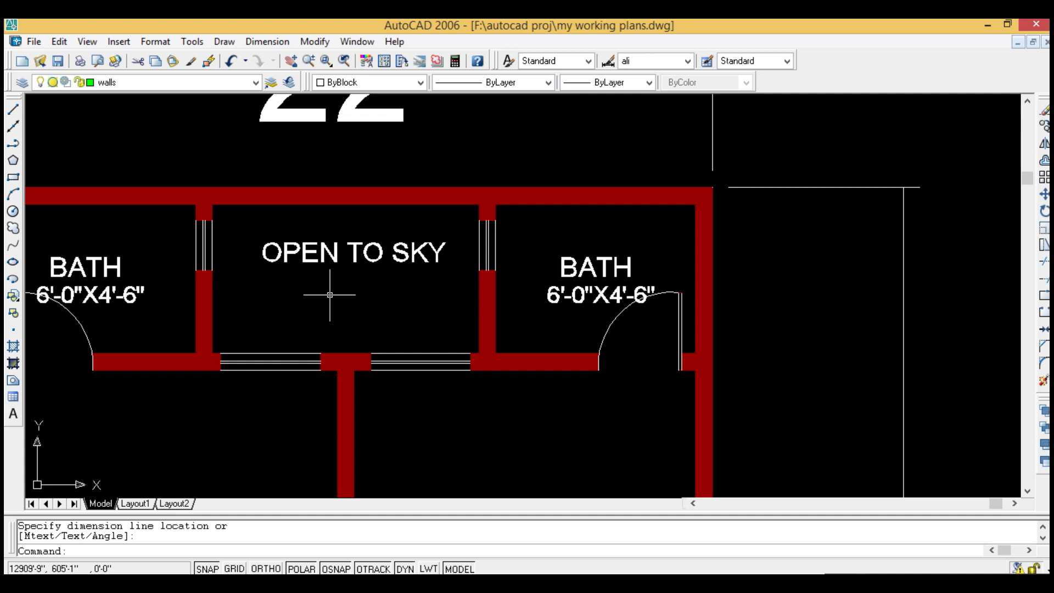
{"action": "scroll", "coordinate": [326, 283], "scroll_direction": "down", "scroll_amount": 2}
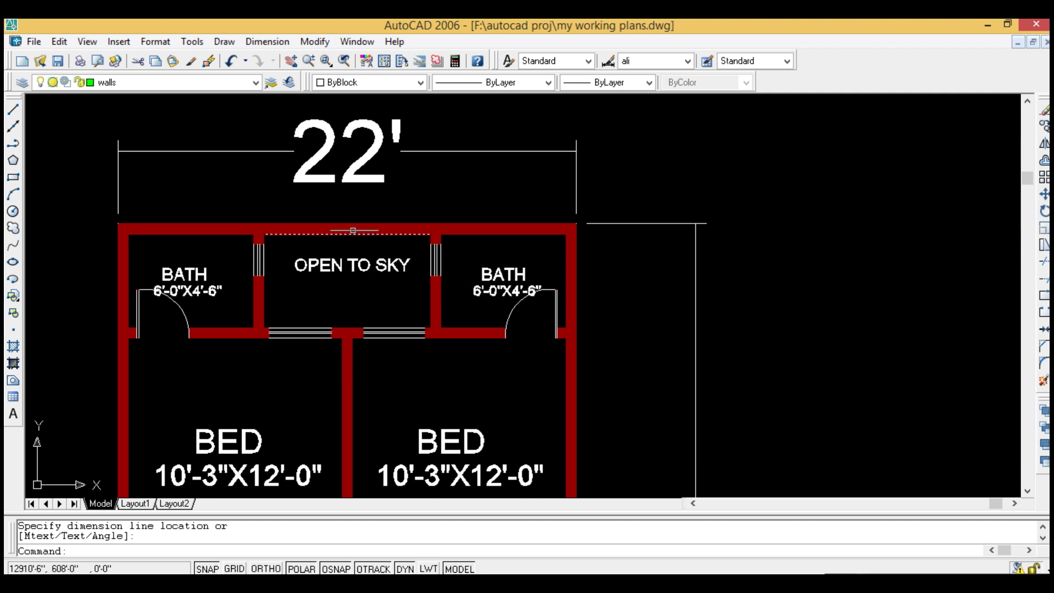
{"action": "scroll", "coordinate": [372, 263], "scroll_direction": "up", "scroll_amount": 1}
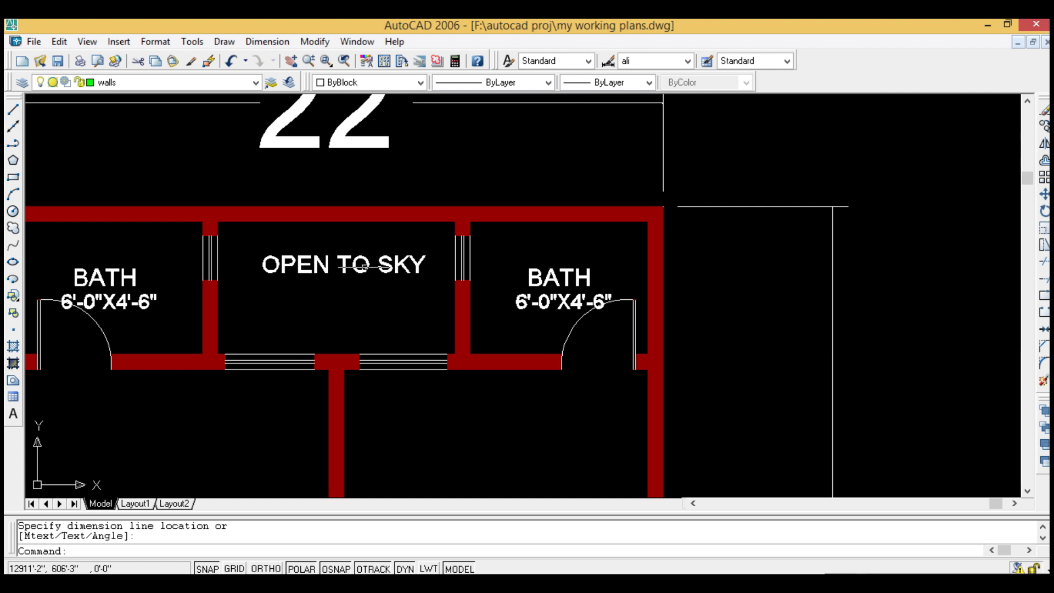
{"action": "scroll", "coordinate": [389, 249], "scroll_direction": "down", "scroll_amount": 2}
{"action": "scroll", "coordinate": [321, 270], "scroll_direction": "up", "scroll_amount": 3}
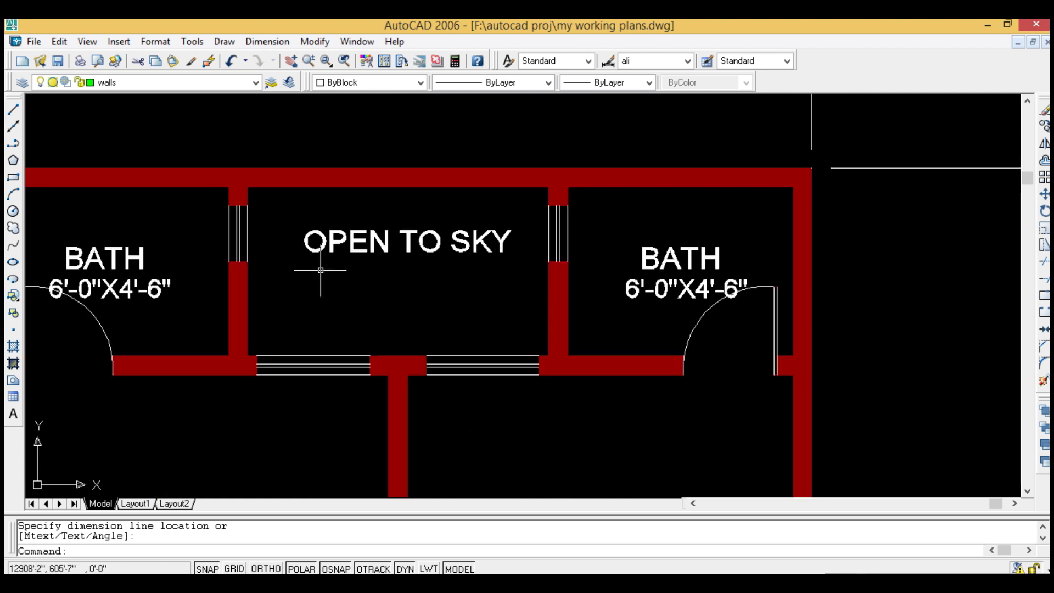
{"action": "scroll", "coordinate": [361, 304], "scroll_direction": "down", "scroll_amount": 3}
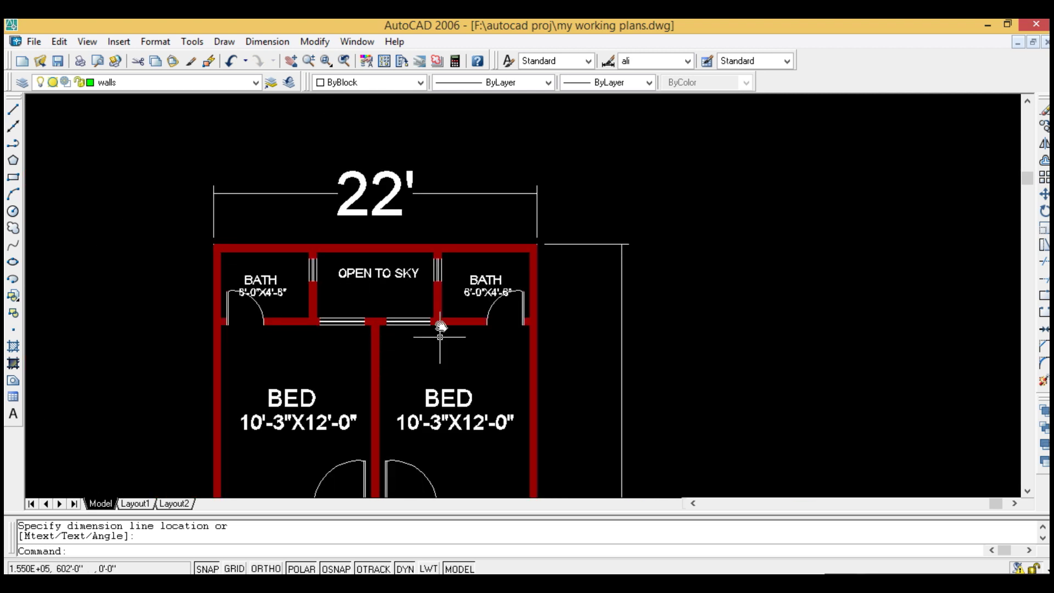
Zoom and pan around the plan to review its 22' and 44' dimensions
{"action": "middle_click_drag", "start_coordinate": [435, 325], "coordinate": [437, 271]}
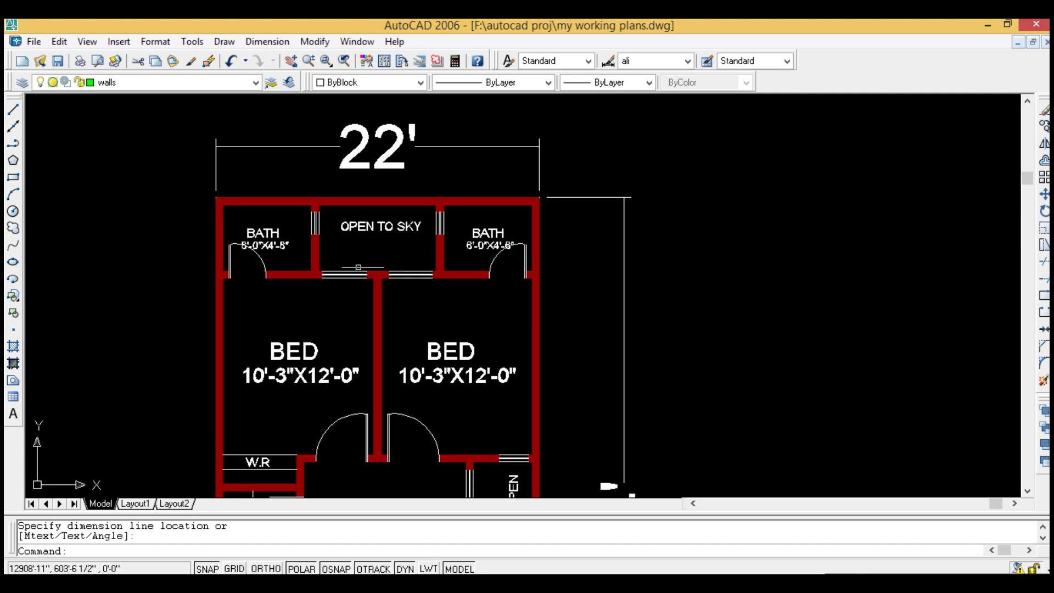
{"action": "scroll", "coordinate": [336, 242], "scroll_direction": "up", "scroll_amount": 3}
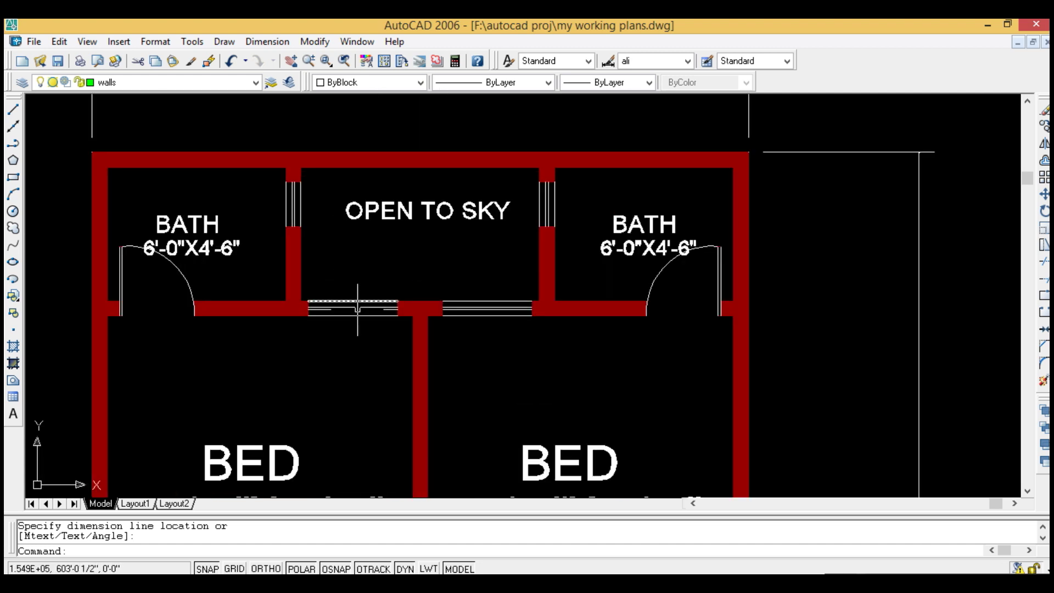
{"action": "scroll", "coordinate": [351, 326], "scroll_direction": "up", "scroll_amount": 3}
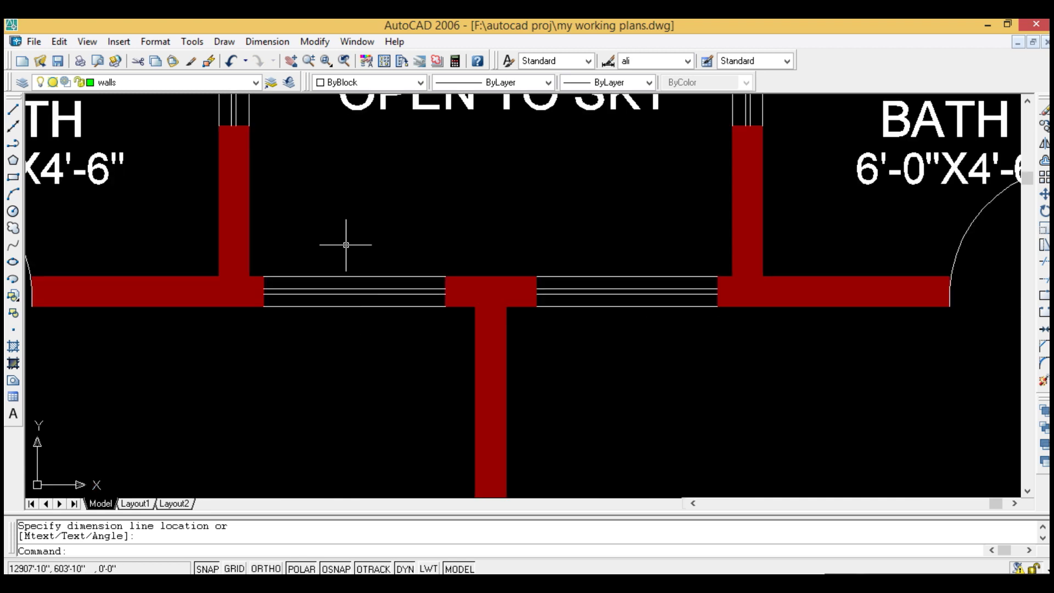
{"action": "scroll", "coordinate": [360, 273], "scroll_direction": "down", "scroll_amount": 4}
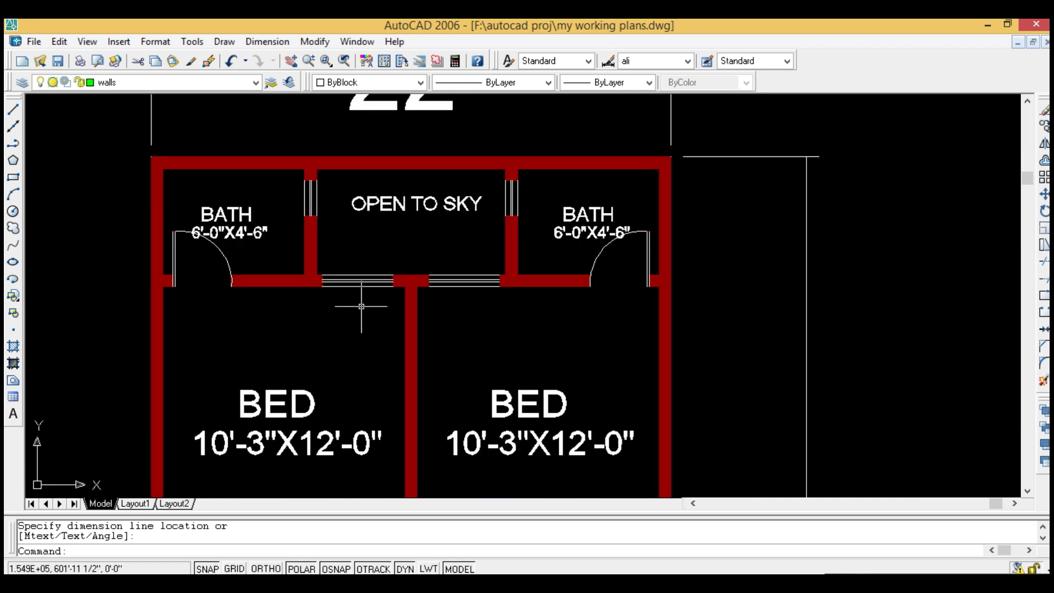
{"action": "scroll", "coordinate": [361, 283], "scroll_direction": "up", "scroll_amount": 2}
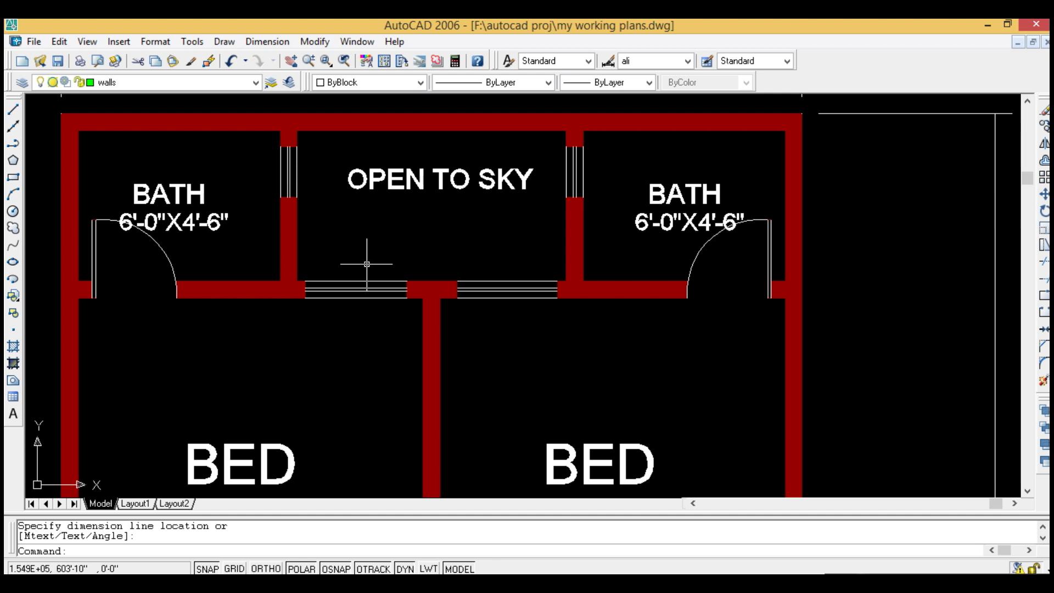
{"action": "scroll", "coordinate": [381, 291], "scroll_direction": "down", "scroll_amount": 1}
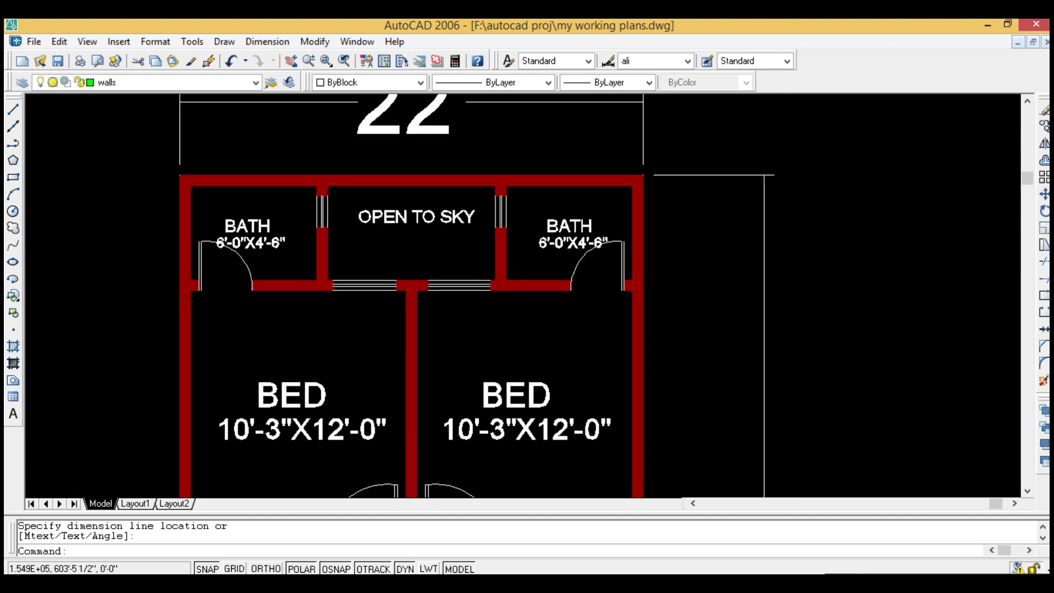
{"action": "scroll", "coordinate": [362, 267], "scroll_direction": "down", "scroll_amount": 2}
{"action": "middle_click_drag", "start_coordinate": [383, 374], "coordinate": [373, 261]}
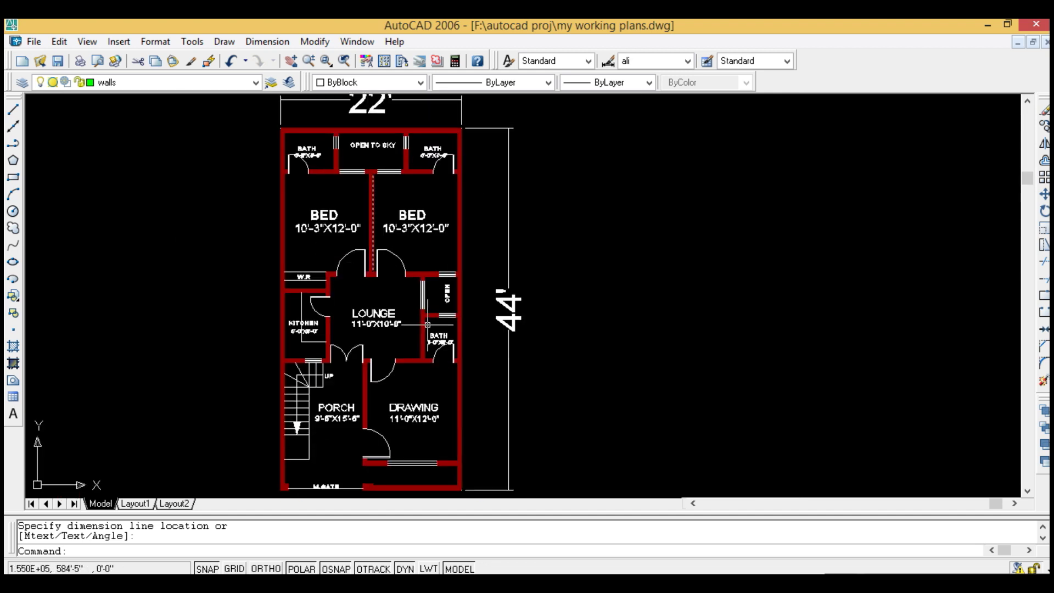
{"action": "scroll", "coordinate": [428, 325], "scroll_direction": "down", "scroll_amount": 2}
{"action": "scroll", "coordinate": [384, 296], "scroll_direction": "up", "scroll_amount": 2}
Cancel the pending dimension command and minimize AutoCAD to the desktop
{"action": "key", "text": "Escape"}
{"action": "key", "text": "Escape"}
{"action": "scroll", "coordinate": [354, 178], "scroll_direction": "up", "scroll_amount": 2}
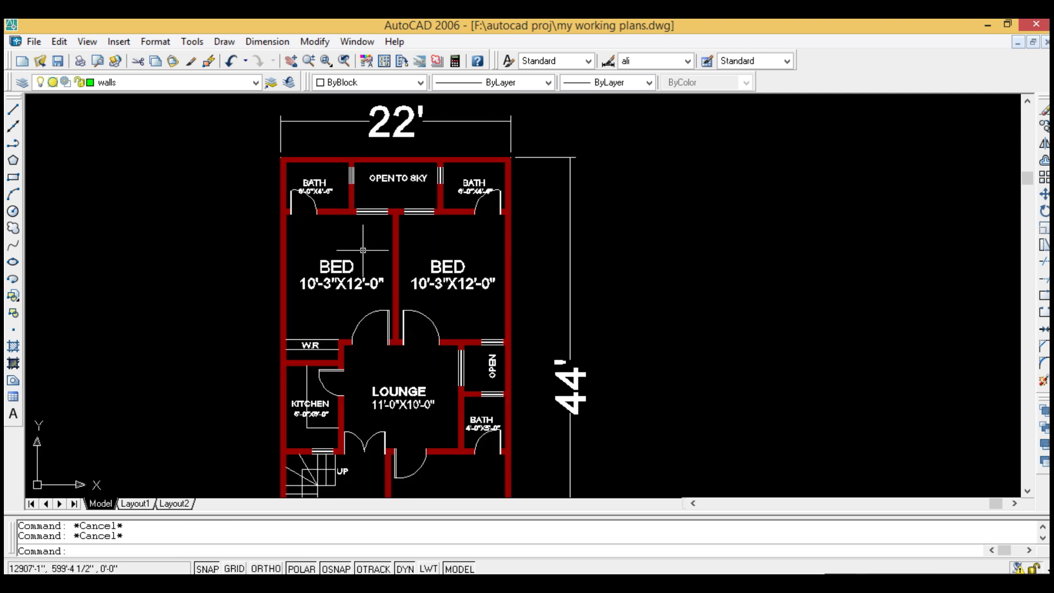
{"action": "scroll", "coordinate": [363, 253], "scroll_direction": "up", "scroll_amount": 1}
{"action": "scroll", "coordinate": [381, 324], "scroll_direction": "down", "scroll_amount": 2}
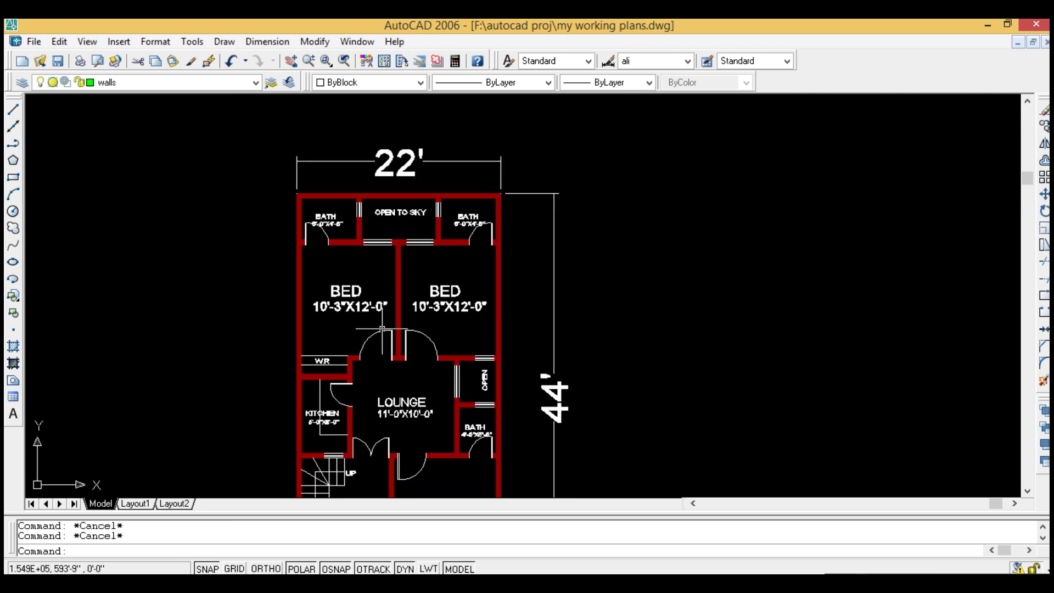
{"action": "left_click", "coordinate": [987, 25]}
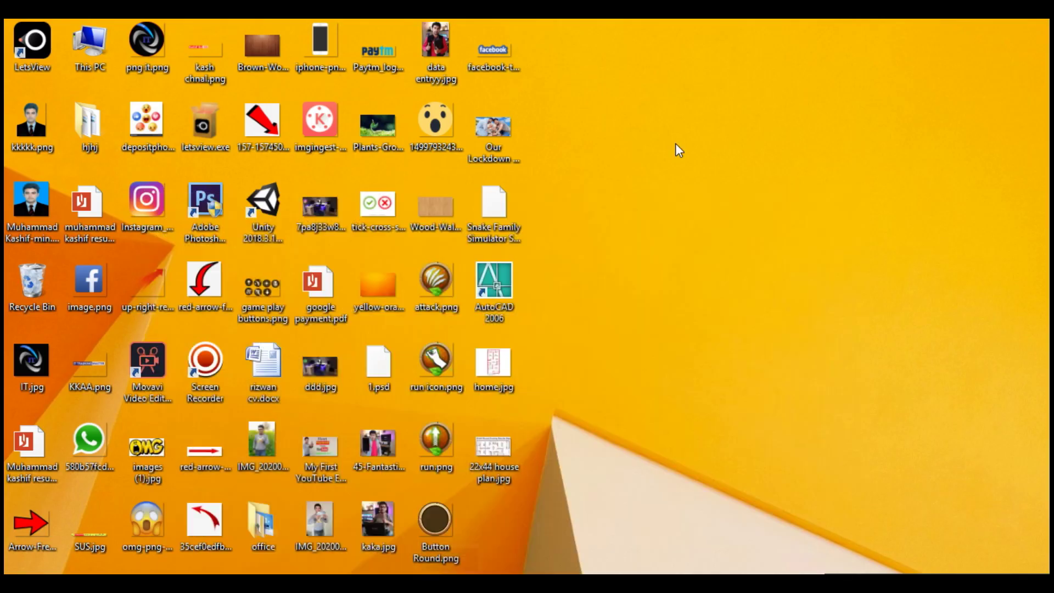
Open home.jpg and inspect the porch, W.R, bedrooms and OPEN TO SKY
{"action": "double_click", "coordinate": [500, 346]}
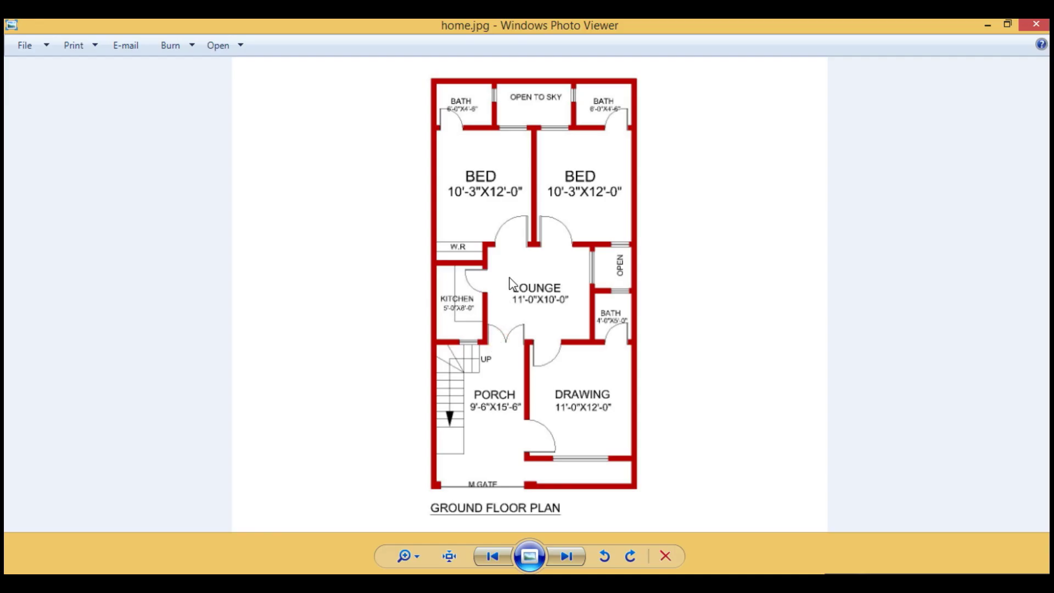
{"action": "scroll", "coordinate": [544, 285], "scroll_direction": "up", "scroll_amount": 2}
{"action": "scroll", "coordinate": [549, 288], "scroll_direction": "up", "scroll_amount": 1}
{"action": "left_click_drag", "start_coordinate": [550, 291], "coordinate": [503, 165]}
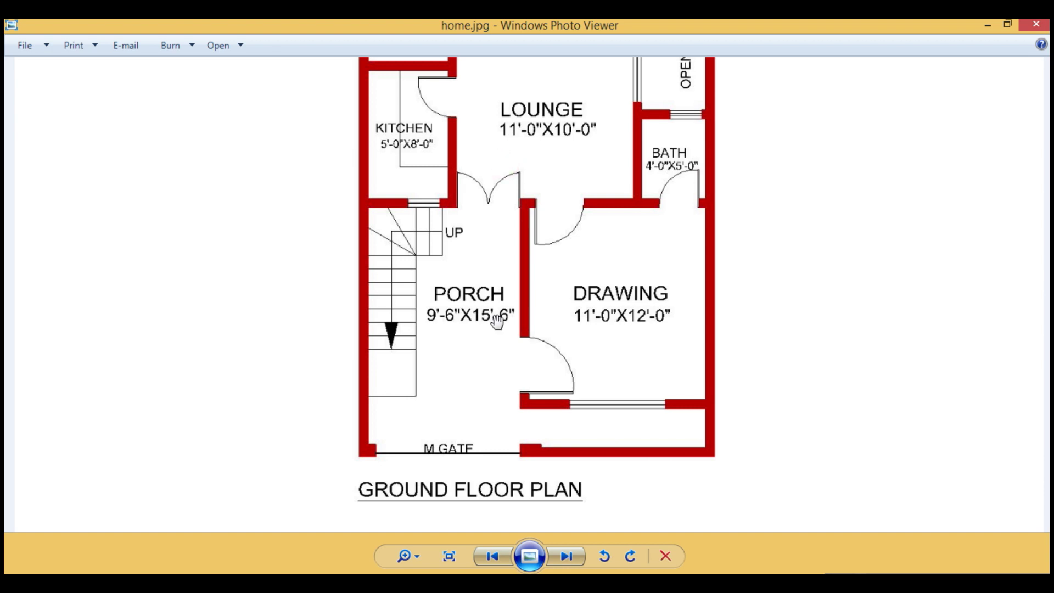
{"action": "left_click_drag", "start_coordinate": [498, 235], "coordinate": [494, 305]}
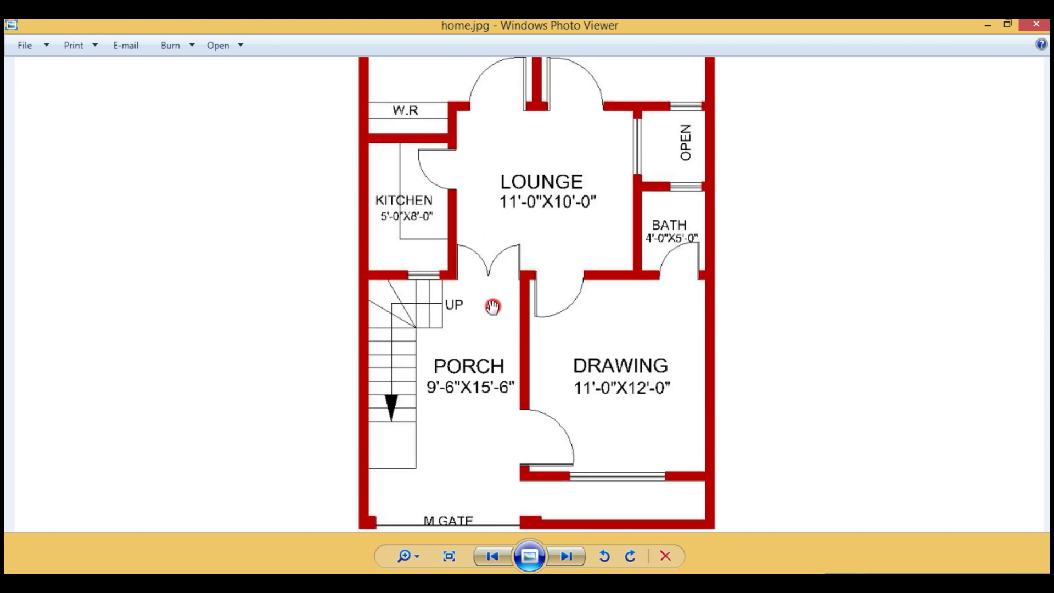
{"action": "left_click_drag", "start_coordinate": [543, 185], "coordinate": [504, 445]}
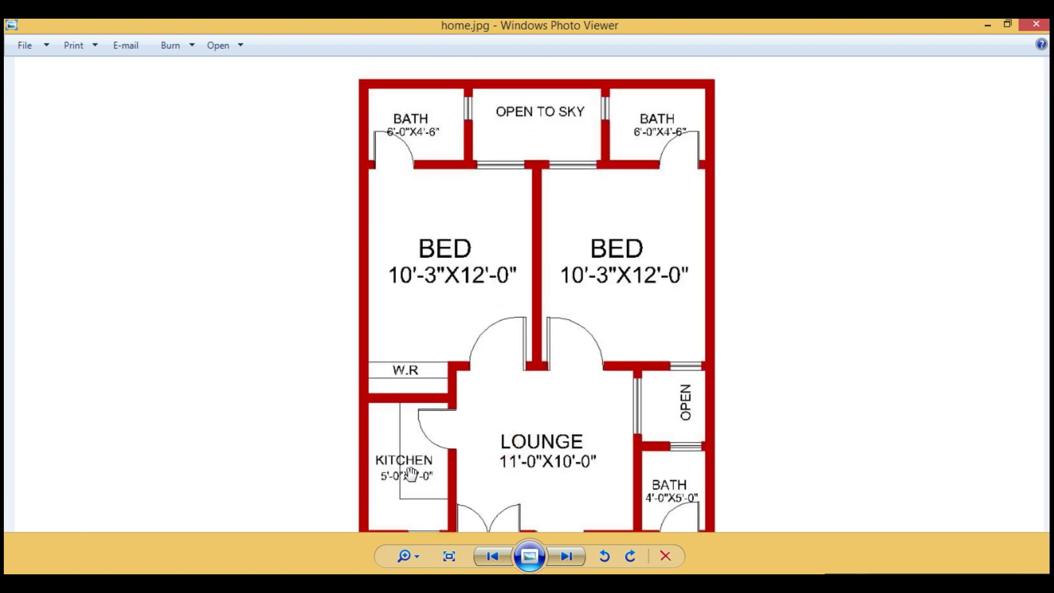
Recheck the porch, drawing room and bedrooms in home.jpg, then return to AutoCAD
{"action": "key", "text": "alt+F4"}
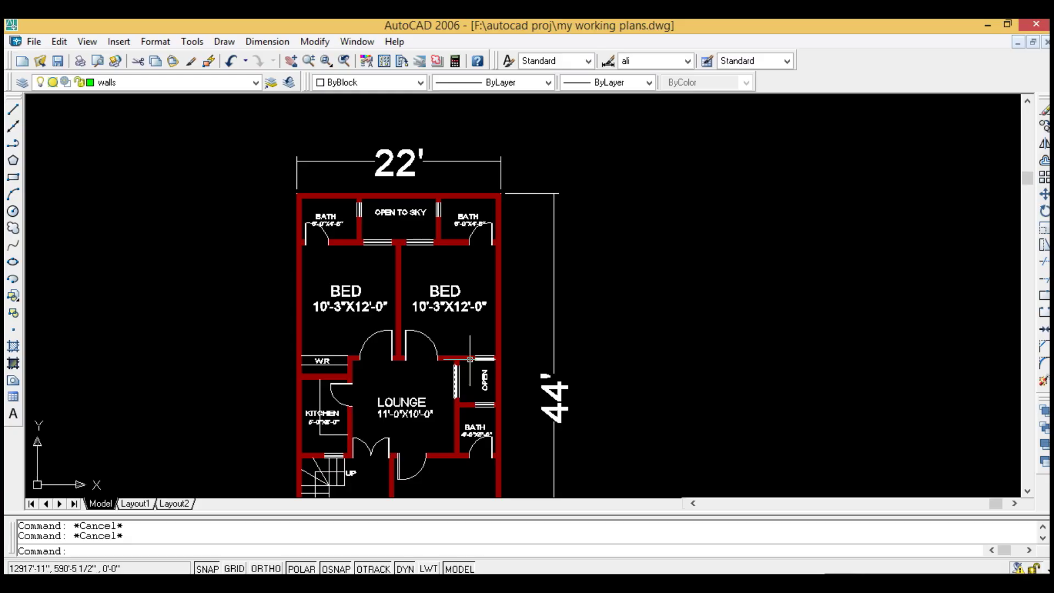
{"action": "left_click", "coordinate": [987, 27]}
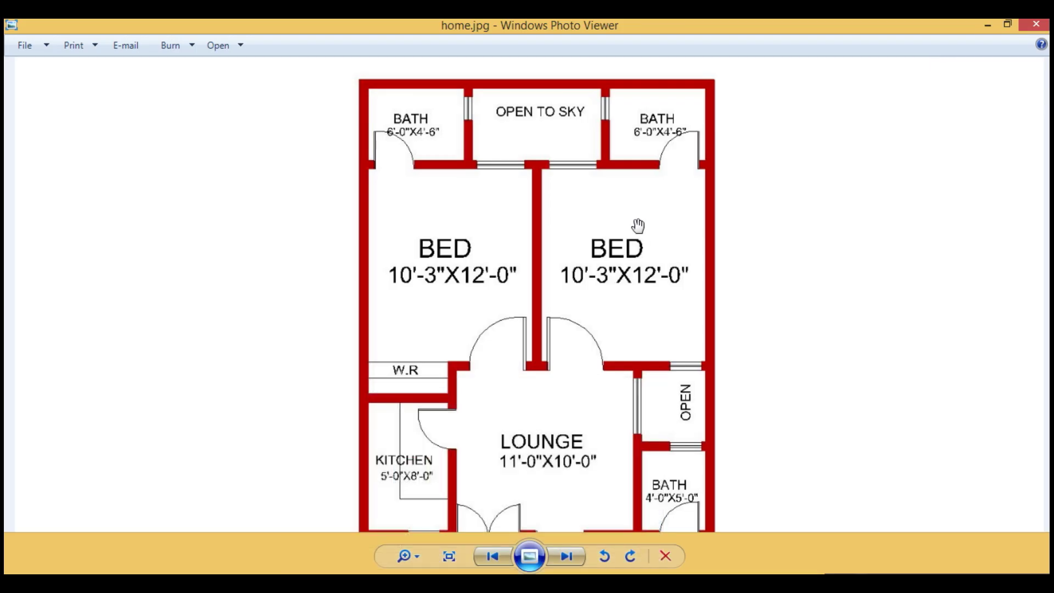
{"action": "scroll", "coordinate": [638, 225], "scroll_direction": "down", "scroll_amount": 1}
{"action": "left_click_drag", "start_coordinate": [568, 376], "coordinate": [561, 162]}
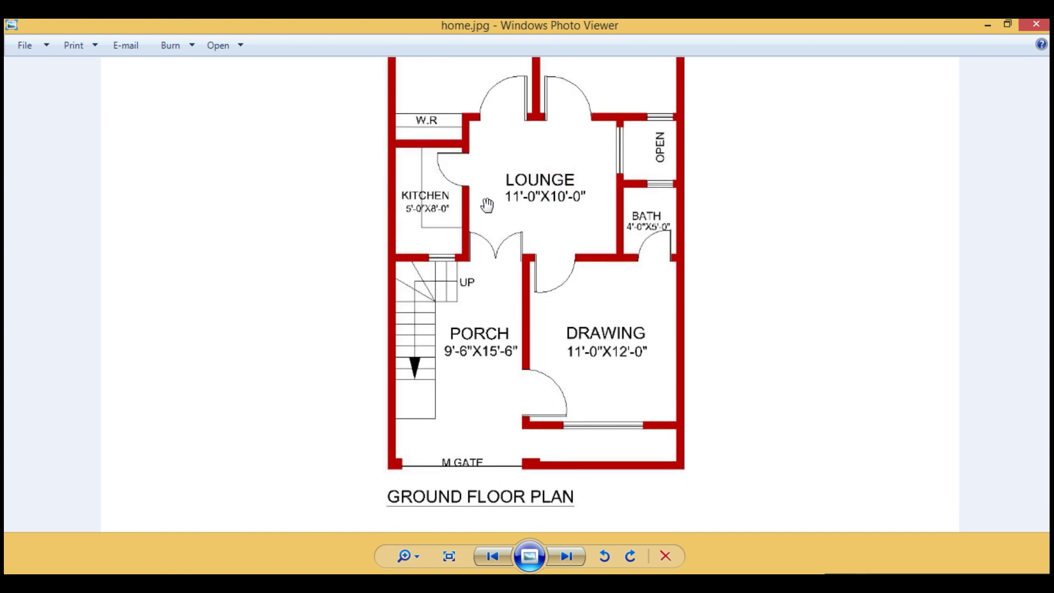
{"action": "left_click_drag", "start_coordinate": [496, 212], "coordinate": [460, 386]}
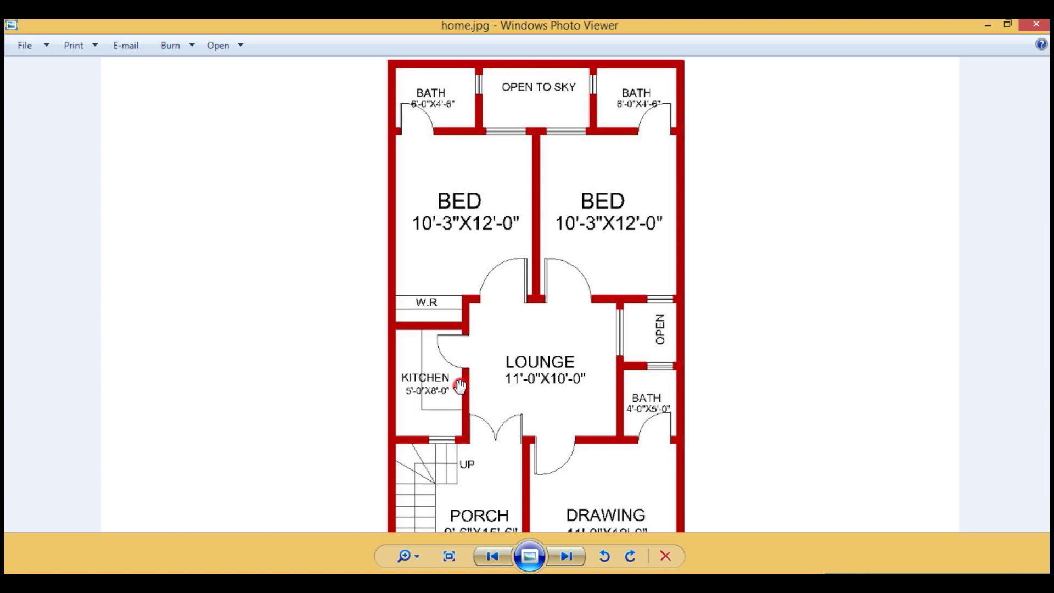
{"action": "key", "text": "alt+Tab"}
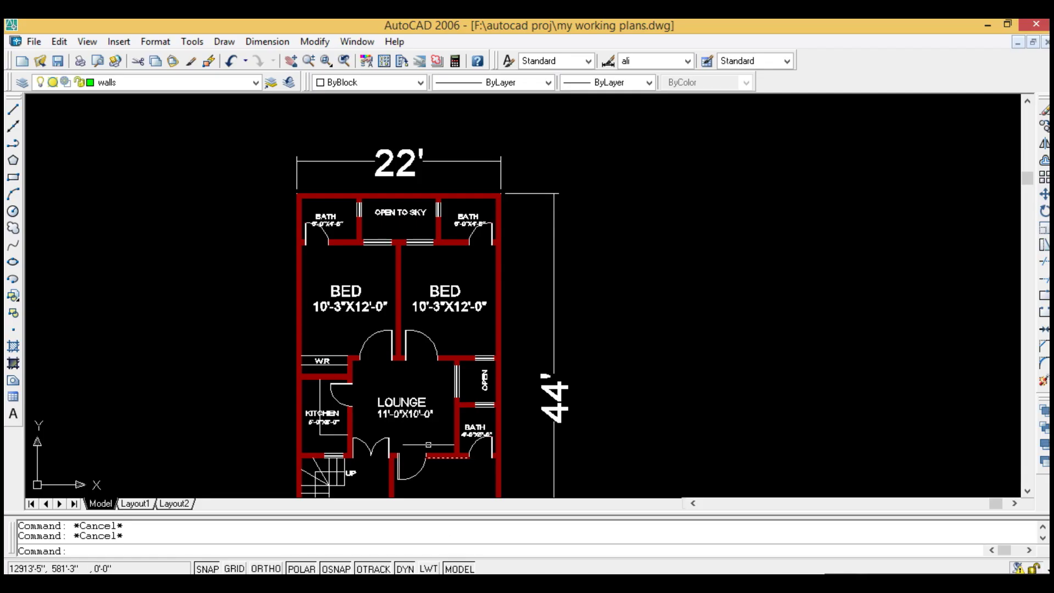
Zoom and pan over the plan's top baths, OPEN TO SKY and 22' dimension
{"action": "scroll", "coordinate": [477, 335], "scroll_direction": "down", "scroll_amount": 2}
{"action": "scroll", "coordinate": [483, 268], "scroll_direction": "down", "scroll_amount": 1}
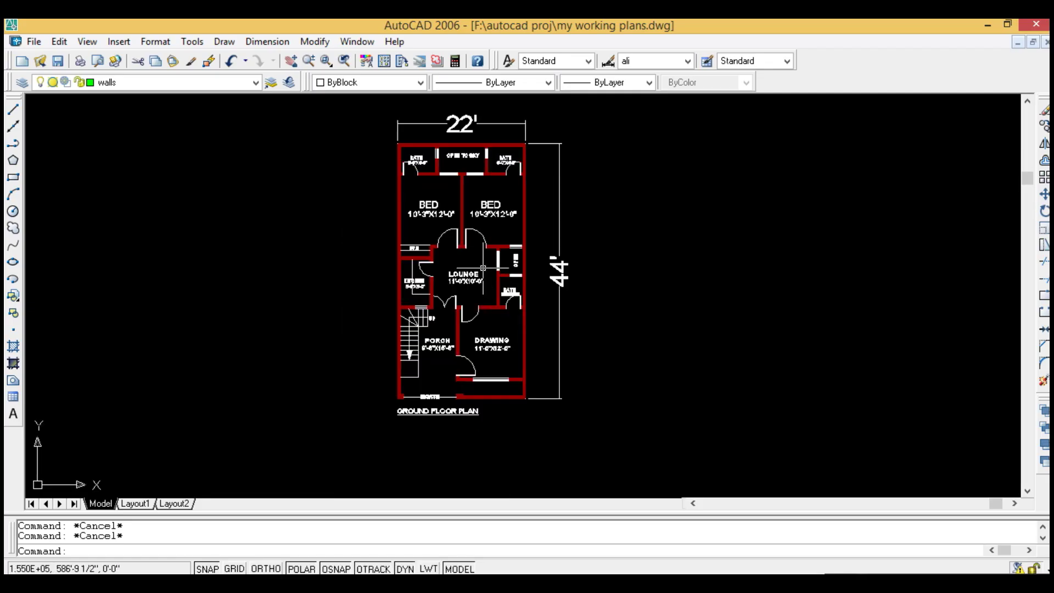
{"action": "scroll", "coordinate": [484, 268], "scroll_direction": "up", "scroll_amount": 3}
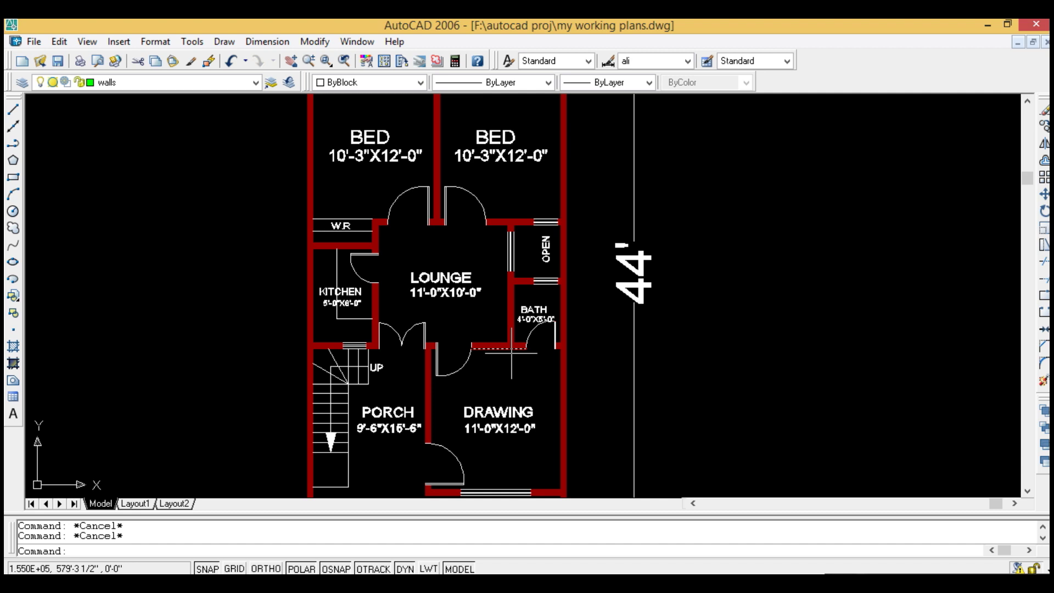
{"action": "scroll", "coordinate": [475, 277], "scroll_direction": "down", "scroll_amount": 2}
{"action": "scroll", "coordinate": [458, 378], "scroll_direction": "up", "scroll_amount": 2}
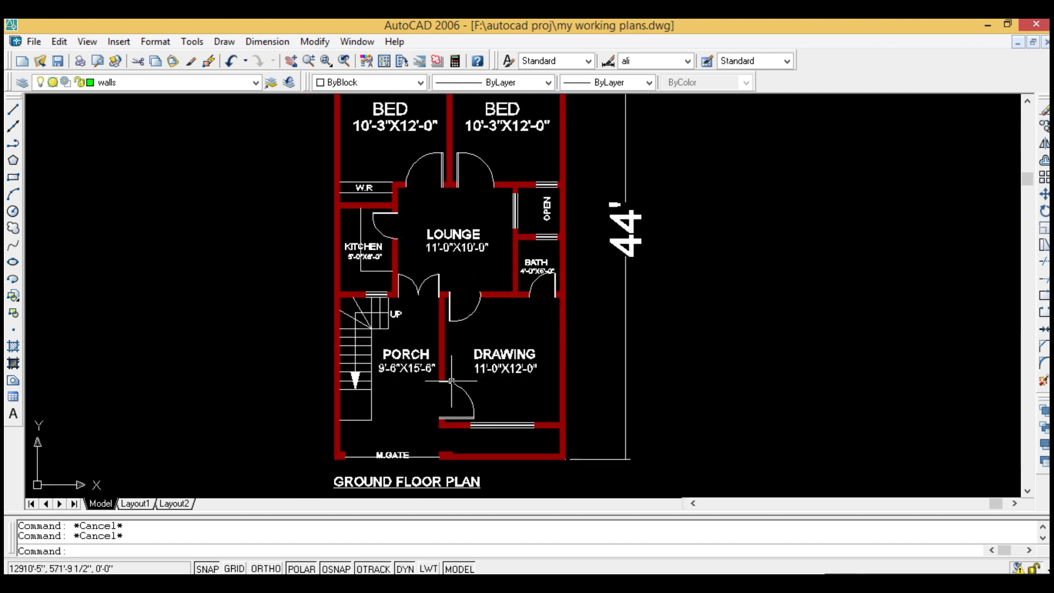
{"action": "scroll", "coordinate": [456, 374], "scroll_direction": "up", "scroll_amount": 3}
{"action": "scroll", "coordinate": [396, 399], "scroll_direction": "down", "scroll_amount": 3}
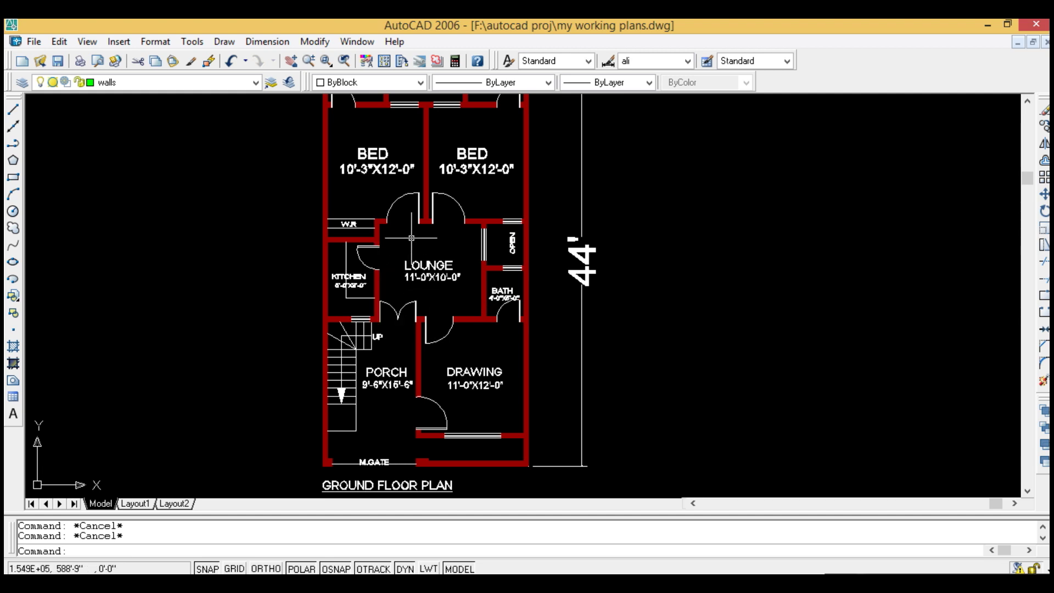
{"action": "middle_click_drag", "start_coordinate": [397, 179], "coordinate": [394, 237]}
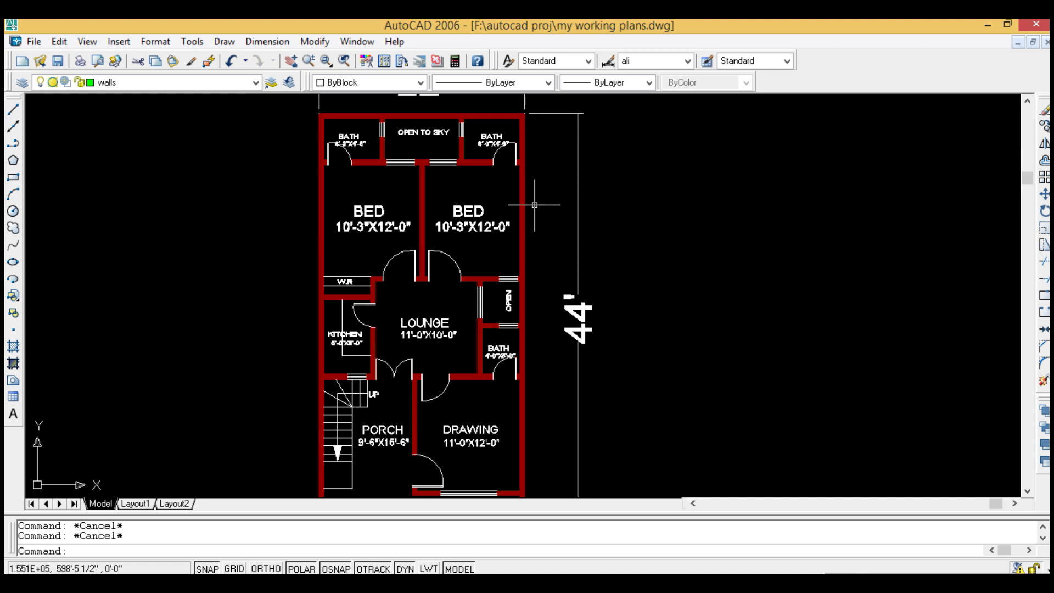
{"action": "scroll", "coordinate": [535, 203], "scroll_direction": "down", "scroll_amount": 2}
{"action": "scroll", "coordinate": [440, 183], "scroll_direction": "up", "scroll_amount": 2}
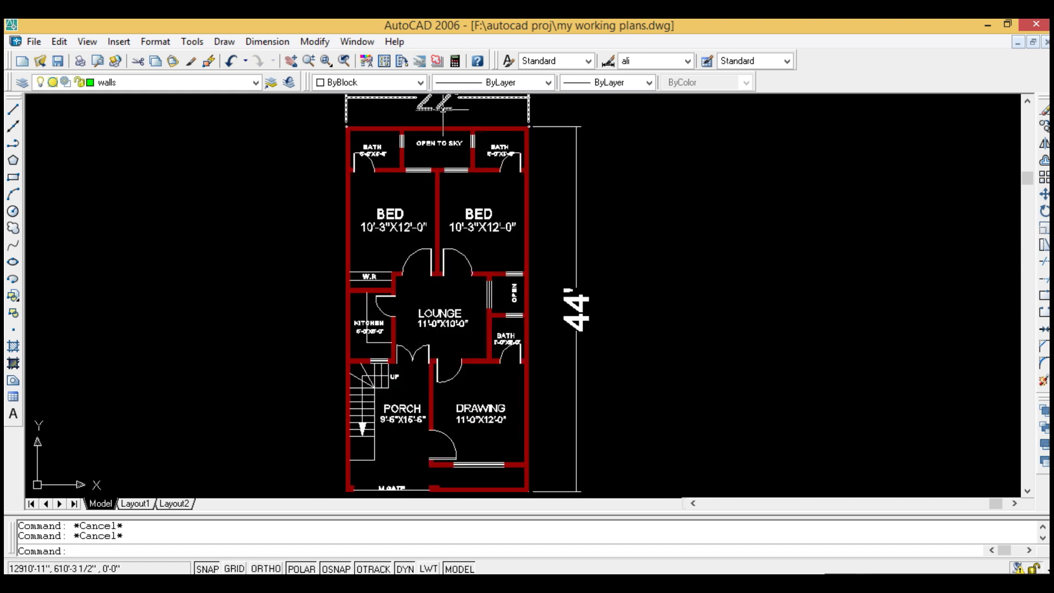
{"action": "middle_click_drag", "start_coordinate": [428, 132], "coordinate": [404, 251]}
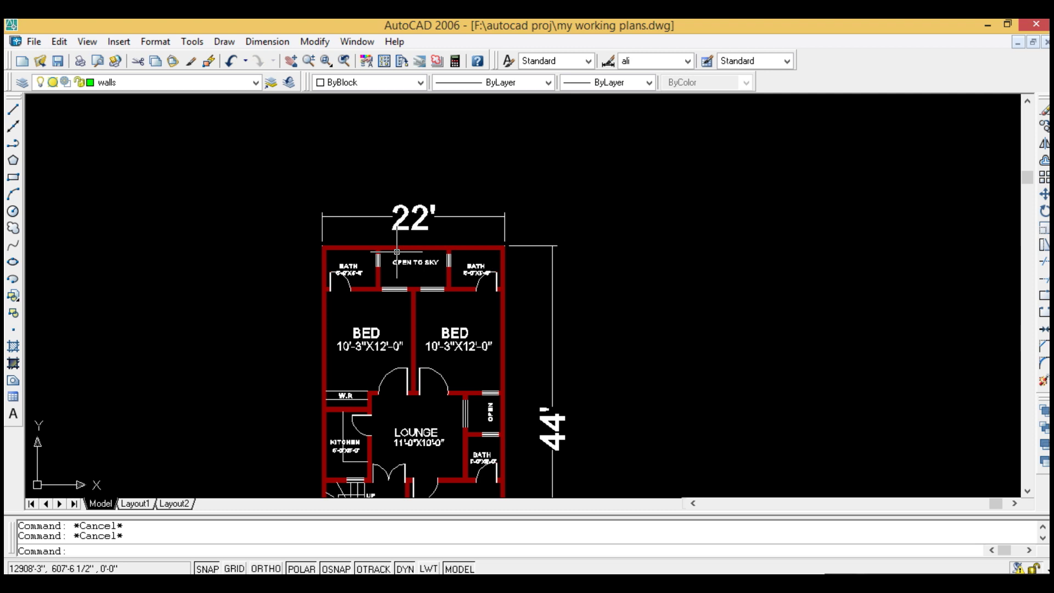
Zoom and pan down until the porch, drawing room and M.GATE fill the view
{"action": "scroll", "coordinate": [370, 253], "scroll_direction": "up", "scroll_amount": 3}
{"action": "scroll", "coordinate": [353, 239], "scroll_direction": "down", "scroll_amount": 6}
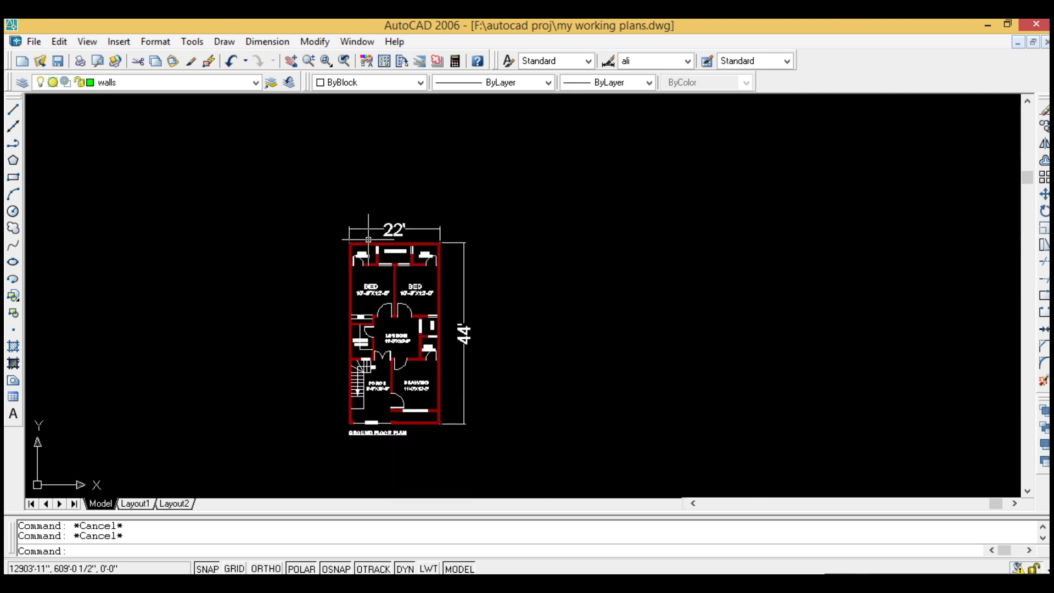
{"action": "scroll", "coordinate": [379, 341], "scroll_direction": "up", "scroll_amount": 3}
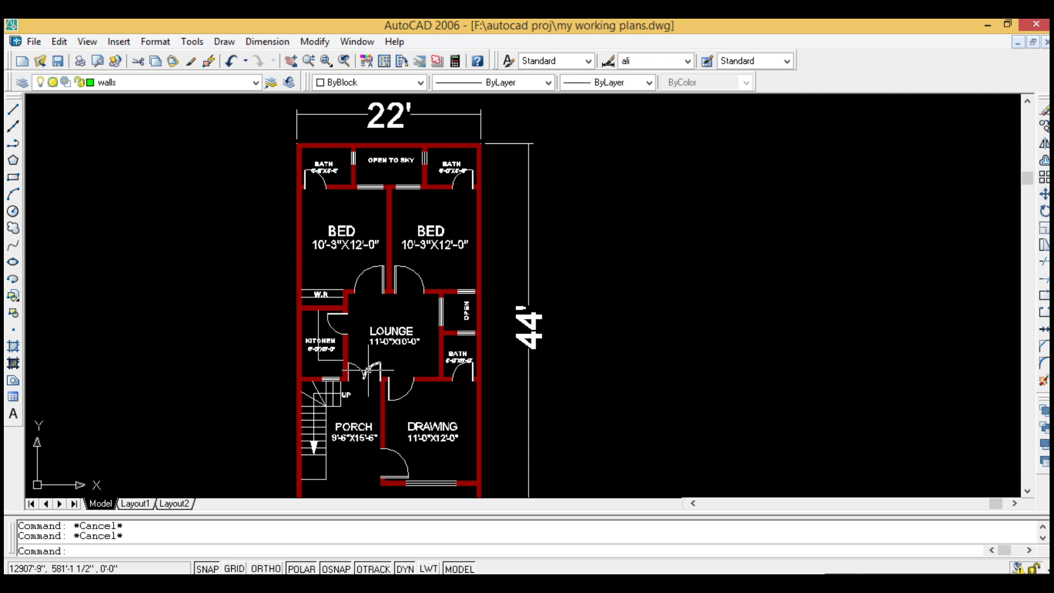
{"action": "scroll", "coordinate": [418, 141], "scroll_direction": "up", "scroll_amount": 3}
{"action": "scroll", "coordinate": [521, 141], "scroll_direction": "down", "scroll_amount": 2}
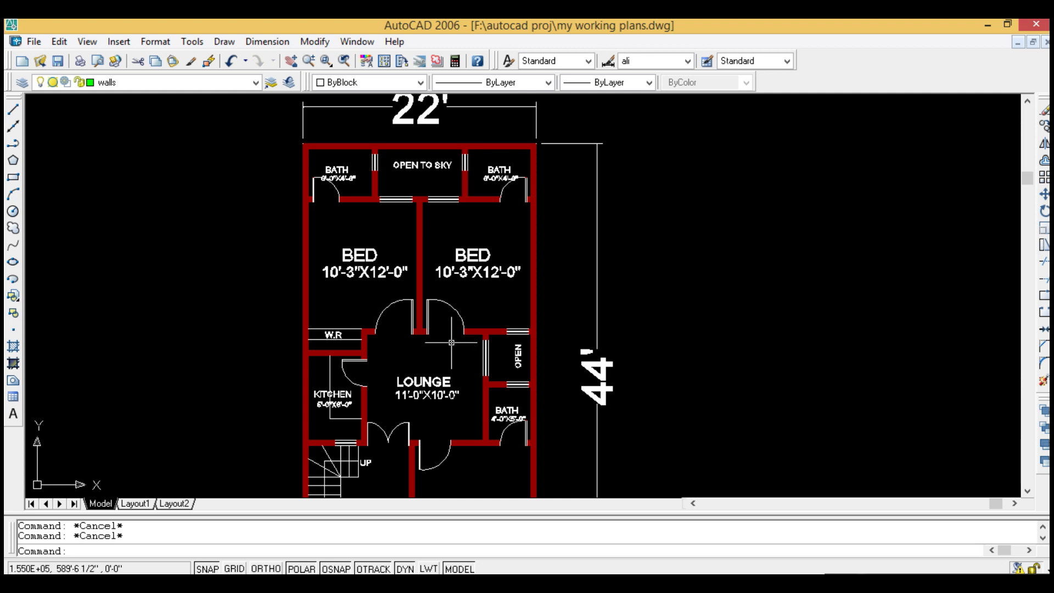
{"action": "scroll", "coordinate": [449, 378], "scroll_direction": "down", "scroll_amount": 2}
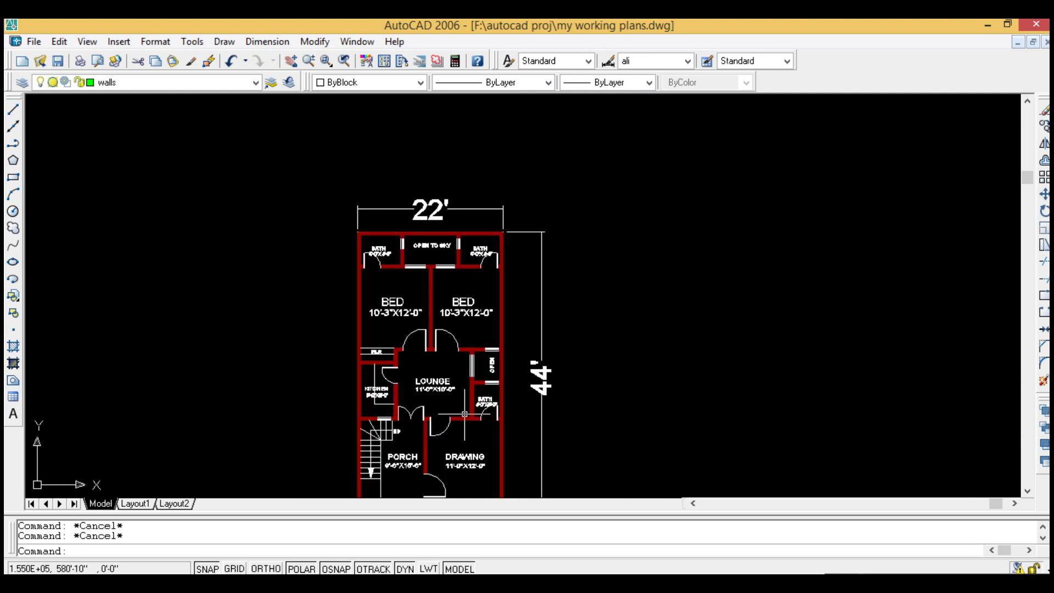
{"action": "scroll", "coordinate": [464, 414], "scroll_direction": "up", "scroll_amount": 2}
{"action": "middle_click_drag", "start_coordinate": [489, 301], "coordinate": [490, 243]}
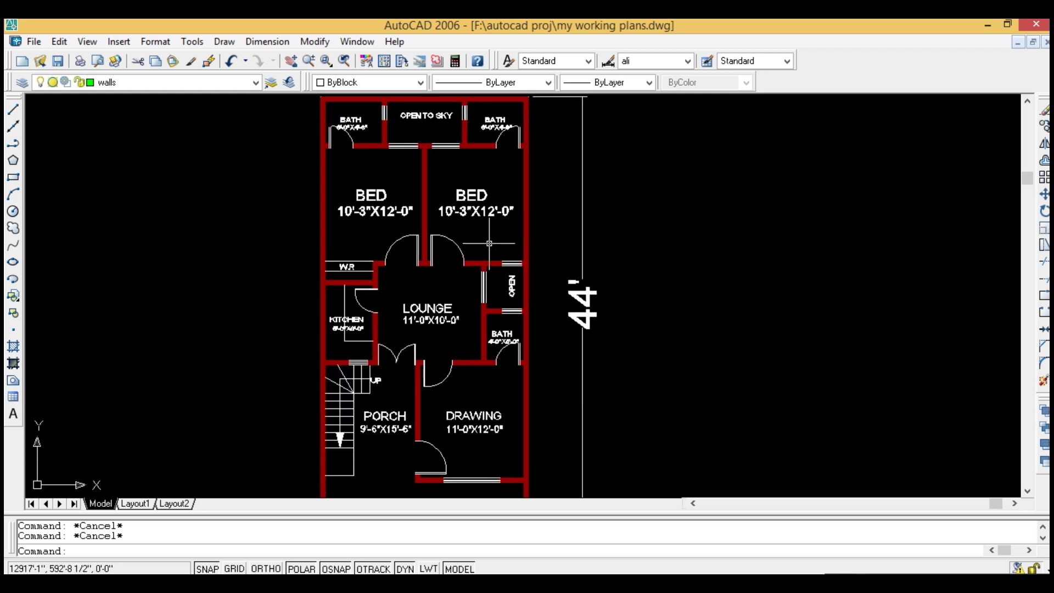
{"action": "middle_click_drag", "start_coordinate": [448, 439], "coordinate": [448, 330]}
{"action": "scroll", "coordinate": [502, 364], "scroll_direction": "up", "scroll_amount": 1}
{"action": "scroll", "coordinate": [513, 338], "scroll_direction": "up", "scroll_amount": 2}
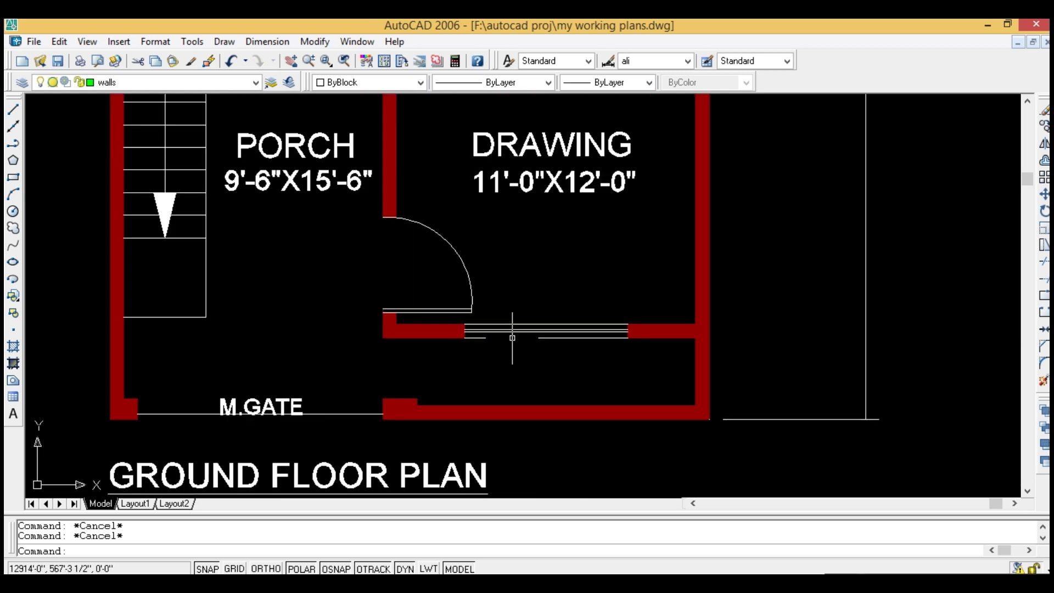
Start an aligned dimension of the drawing-room window from its left end to the wall end
{"action": "type", "text": "dal"}
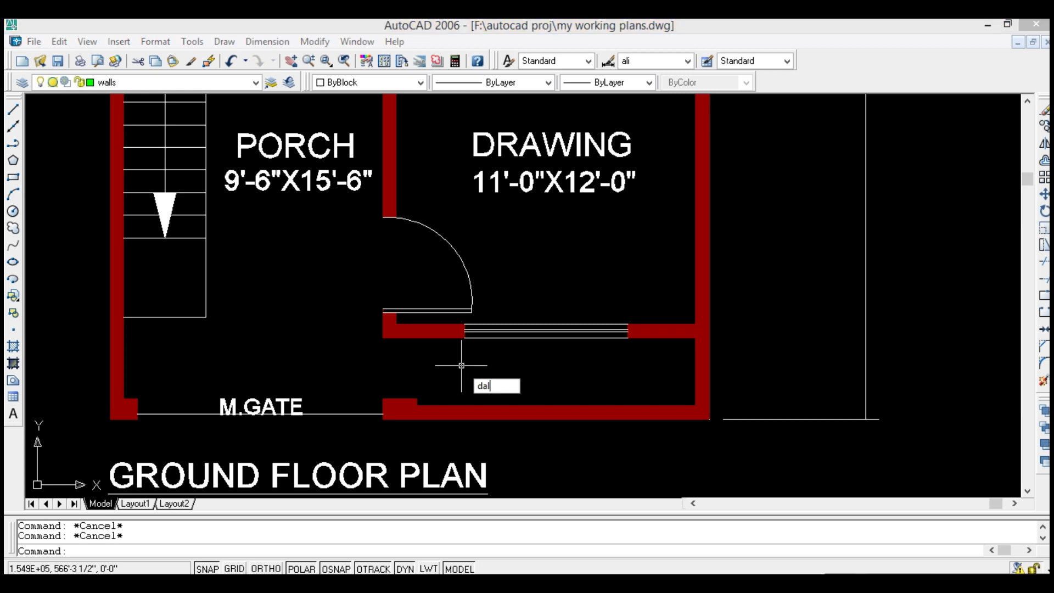
{"action": "key", "text": "Return"}
{"action": "left_click", "coordinate": [465, 338]}
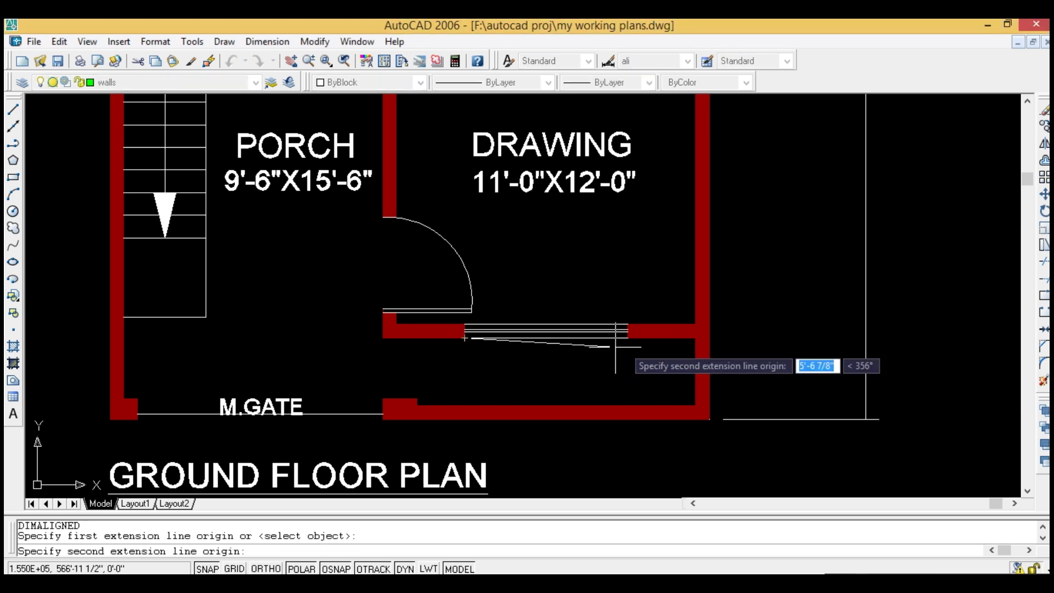
{"action": "left_click", "coordinate": [628, 338]}
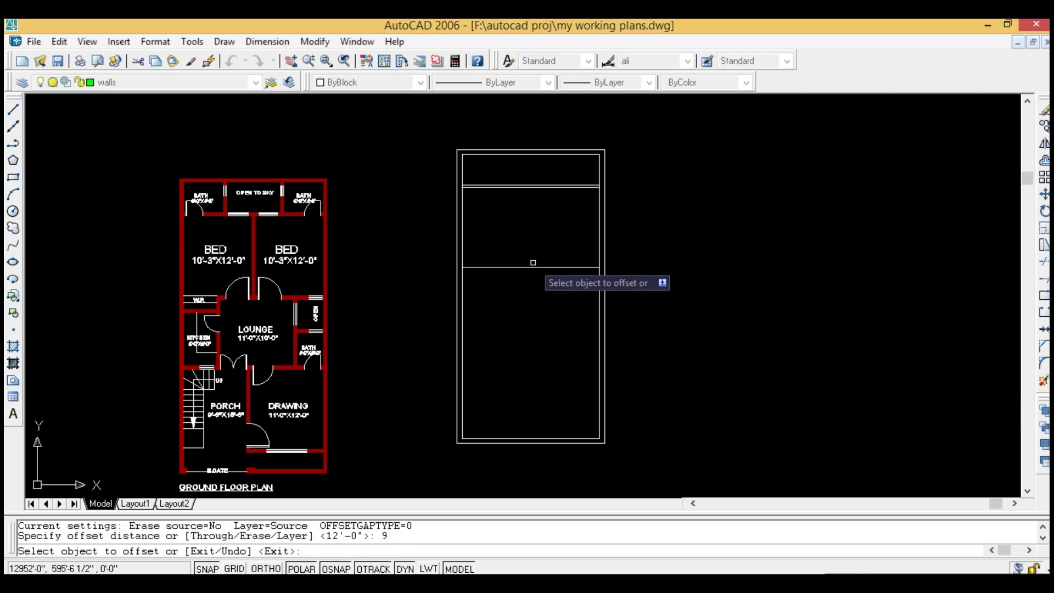
Offset a line 11' to place a copy inside the new layout
{"action": "key", "text": "Return"}
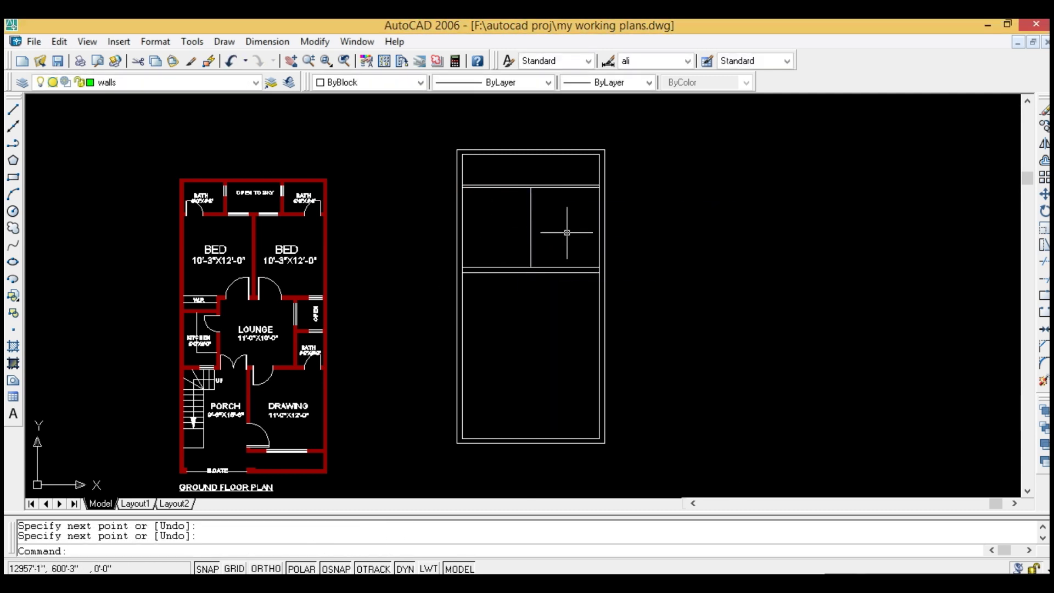
{"action": "key", "text": "Escape"}
{"action": "scroll", "coordinate": [559, 233], "scroll_direction": "up", "scroll_amount": 2}
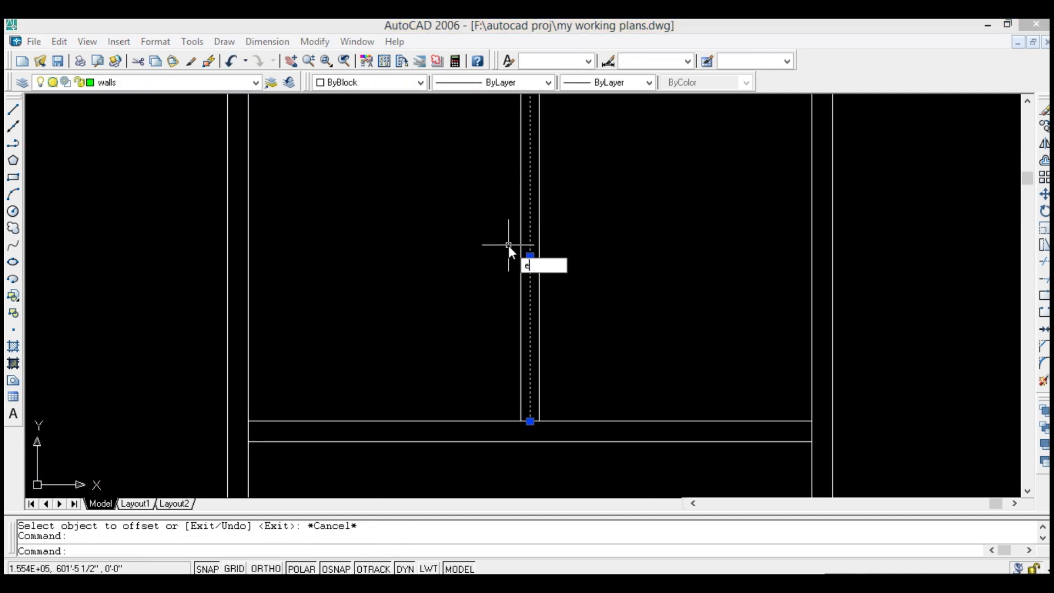
{"action": "scroll", "coordinate": [508, 245], "scroll_direction": "down", "scroll_amount": 6}
{"action": "key", "text": "Escape"}
{"action": "scroll", "coordinate": [637, 319], "scroll_direction": "up", "scroll_amount": 2}
{"action": "type", "text": "o"}
{"action": "key", "text": "Return"}
{"action": "type", "text": "11'"}
{"action": "key", "text": "Return"}
{"action": "left_click", "coordinate": [611, 262]}
{"action": "left_click", "coordinate": [608, 313]}
Trim the overlapping line ends in the new layout
{"action": "type", "text": "o"}
{"action": "key", "text": "Return"}
{"action": "key", "text": "Return"}
{"action": "key", "text": "Escape"}
{"action": "key", "text": "Escape"}
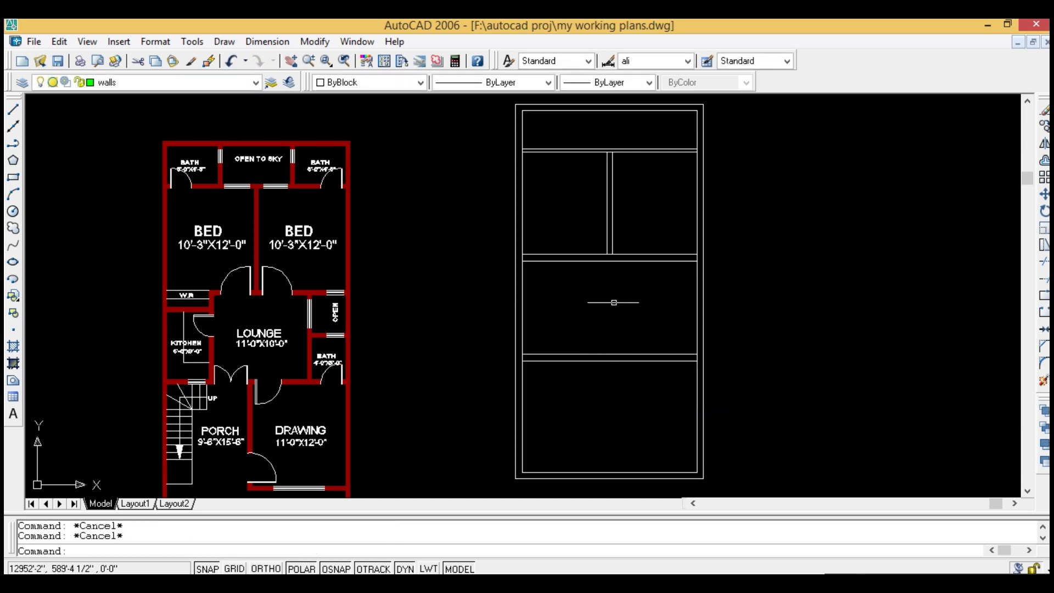
{"action": "type", "text": "tr"}
{"action": "key", "text": "Return"}
{"action": "key", "text": "Return"}
{"action": "scroll", "coordinate": [671, 342], "scroll_direction": "up", "scroll_amount": 2}
{"action": "left_click", "coordinate": [722, 383]}
{"action": "scroll", "coordinate": [667, 221], "scroll_direction": "down", "scroll_amount": 2}
{"action": "key", "text": "Escape"}
Offset a vertical line to add a new wall beside it
{"action": "type", "text": "o"}
{"action": "key", "text": "Return"}
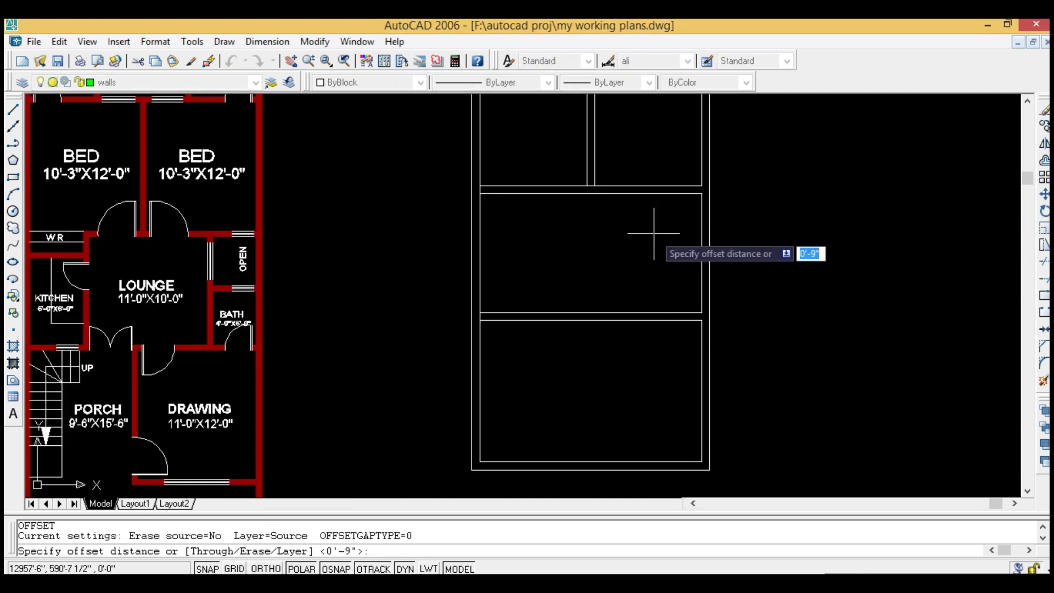
{"action": "left_click", "coordinate": [644, 258]}
{"action": "left_click", "coordinate": [659, 258]}
{"action": "left_click", "coordinate": [514, 278]}
{"action": "key", "text": "Escape"}
{"action": "key", "text": "Escape"}
{"action": "type", "text": "tr"}
{"action": "key", "text": "Return"}
{"action": "key", "text": "Return"}
{"action": "key", "text": "Escape"}
{"action": "key", "text": "Escape"}
Offset a line at the default distance to add a divider in the middle section
{"action": "type", "text": "o"}
{"action": "key", "text": "Return"}
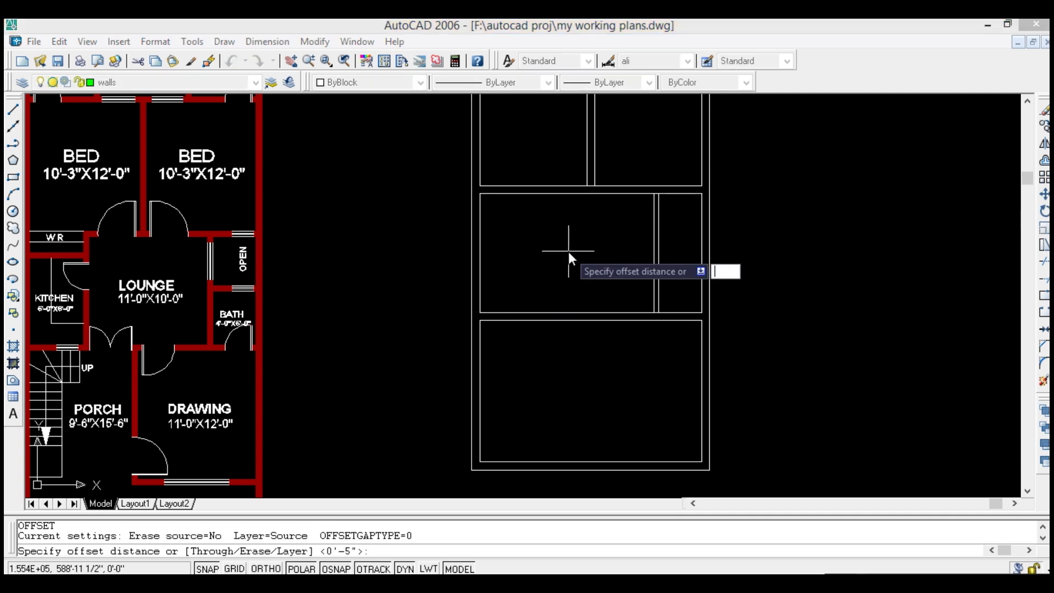
{"action": "key", "text": "Return"}
{"action": "left_click", "coordinate": [480, 256]}
{"action": "left_click", "coordinate": [530, 255]}
{"action": "key", "text": "Return"}
{"action": "key", "text": "Escape"}
{"action": "key", "text": "Escape"}
{"action": "scroll", "coordinate": [593, 322], "scroll_direction": "down", "scroll_amount": 1}
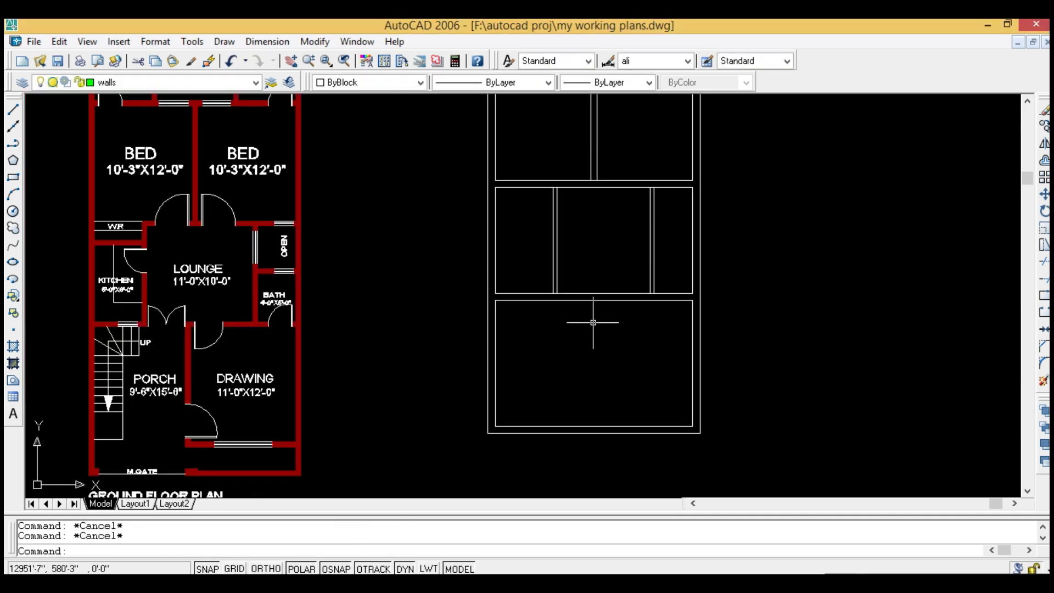
Offset a vertical divider into the bottom room, with a distance of 9
{"action": "type", "text": "o"}
{"action": "key", "text": "Return"}
{"action": "left_click", "coordinate": [495, 363]}
{"action": "left_click", "coordinate": [628, 356]}
{"action": "scroll", "coordinate": [610, 374], "scroll_direction": "down", "scroll_amount": 2}
{"action": "type", "text": "9"}
{"action": "left_click", "coordinate": [591, 388]}
{"action": "key", "text": "Escape"}
Trim the overlaps, using every line as a cutting edge
{"action": "type", "text": "o"}
{"action": "key", "text": "Return"}
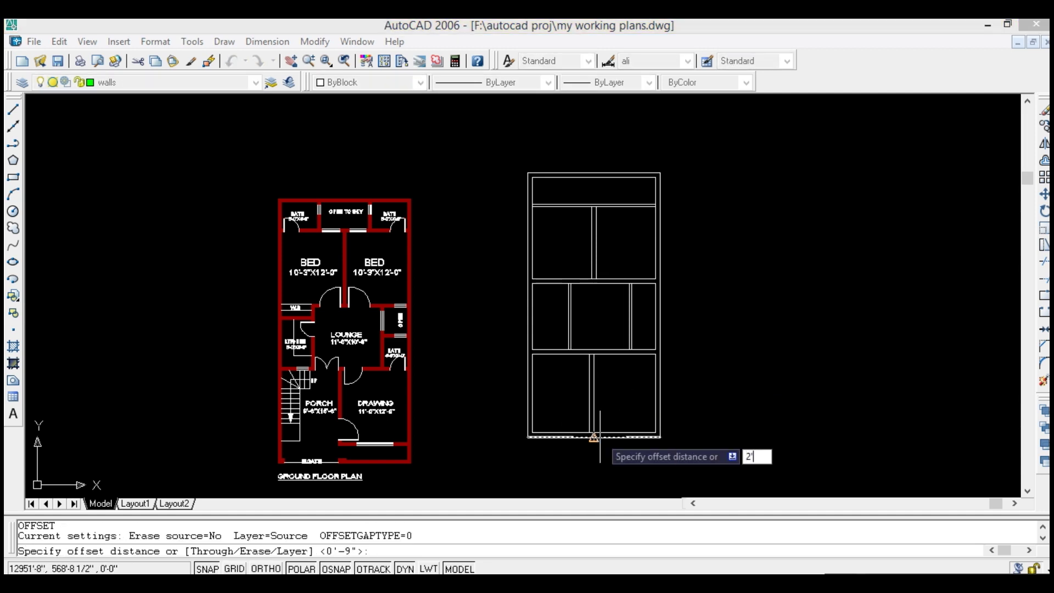
{"action": "key", "text": "Return"}
{"action": "key", "text": "Escape"}
{"action": "type", "text": "tr"}
{"action": "key", "text": "Return"}
{"action": "scroll", "coordinate": [604, 429], "scroll_direction": "up", "scroll_amount": 3}
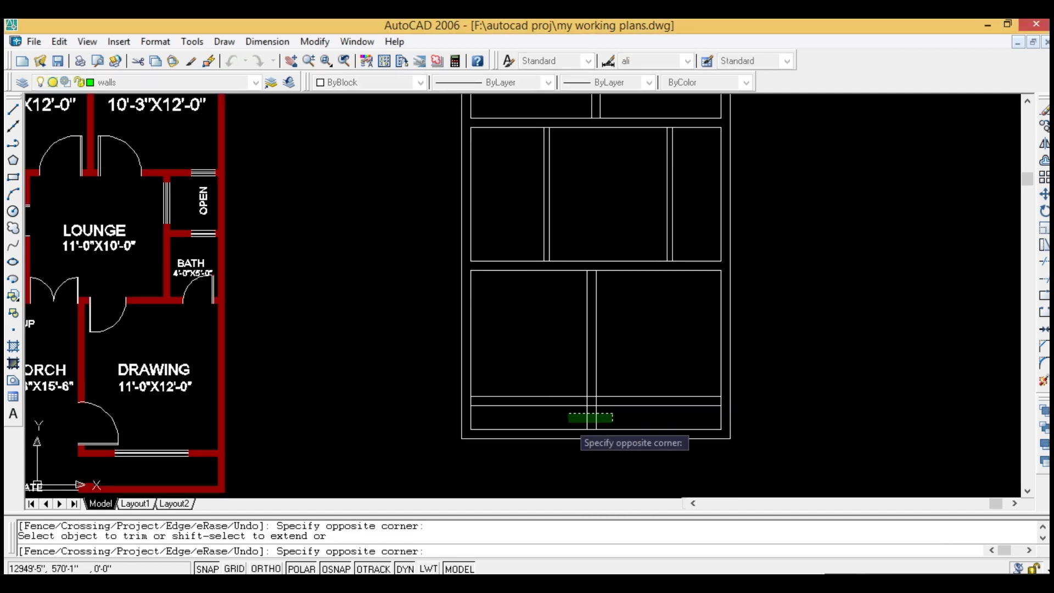
{"action": "key", "text": "Escape"}
{"action": "key", "text": "Escape"}
{"action": "scroll", "coordinate": [540, 361], "scroll_direction": "down", "scroll_amount": 2}
Offset a line down into the bottom room
{"action": "type", "text": "o"}
{"action": "key", "text": "Return"}
Trim off the line segment right of the bottom-room divider
{"action": "key", "text": "Return"}
{"action": "left_click", "coordinate": [544, 327]}
{"action": "left_click", "coordinate": [528, 378]}
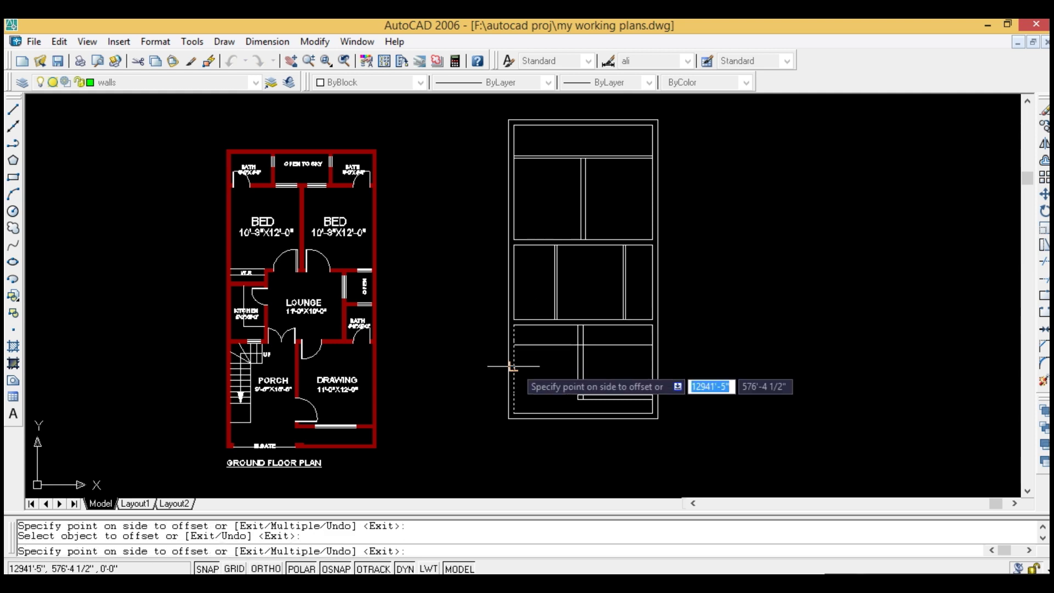
{"action": "scroll", "coordinate": [551, 356], "scroll_direction": "up", "scroll_amount": 2}
{"action": "scroll", "coordinate": [550, 356], "scroll_direction": "down", "scroll_amount": 3}
{"action": "scroll", "coordinate": [571, 373], "scroll_direction": "up", "scroll_amount": 3}
{"action": "type", "text": "tr"}
Draw a line from the short horizontal's end across the bottom room
{"action": "key", "text": "Return"}
{"action": "key", "text": "Return"}
{"action": "left_click", "coordinate": [573, 367]}
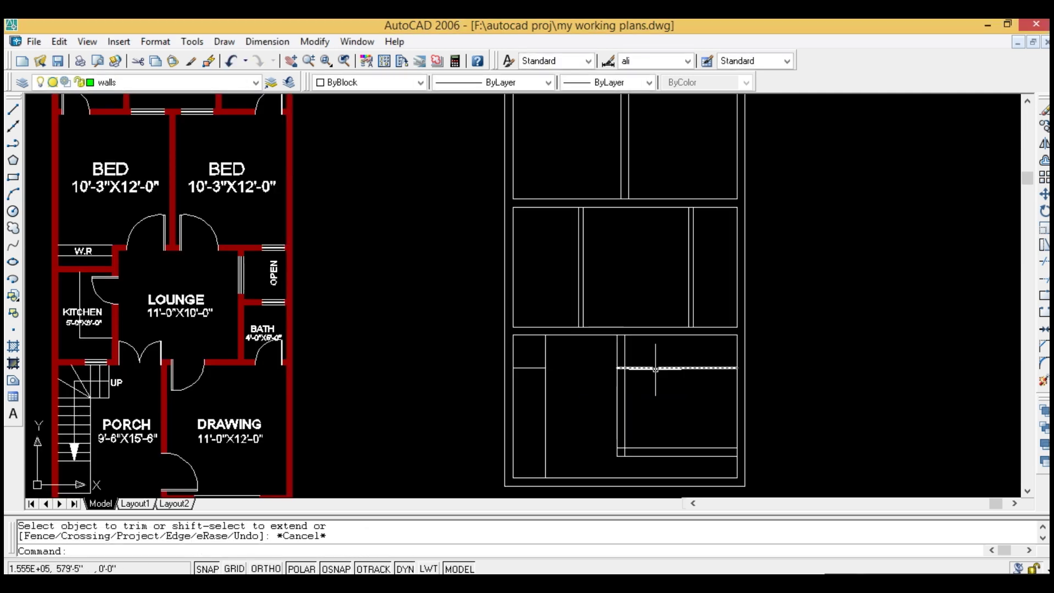
{"action": "key", "text": "Escape"}
{"action": "type", "text": "l"}
Trim the vertical lines below the stair landing
{"action": "key", "text": "Return"}
{"action": "left_click", "coordinate": [545, 368]}
{"action": "type", "text": "tr"}
{"action": "left_click", "coordinate": [577, 358]}
{"action": "key", "text": "Escape"}
{"action": "type", "text": "o"}
{"action": "key", "text": "Return"}
Offset a horizontal line repeatedly to create the stair-step lines
{"action": "key", "text": "Return"}
{"action": "left_click", "coordinate": [546, 384]}
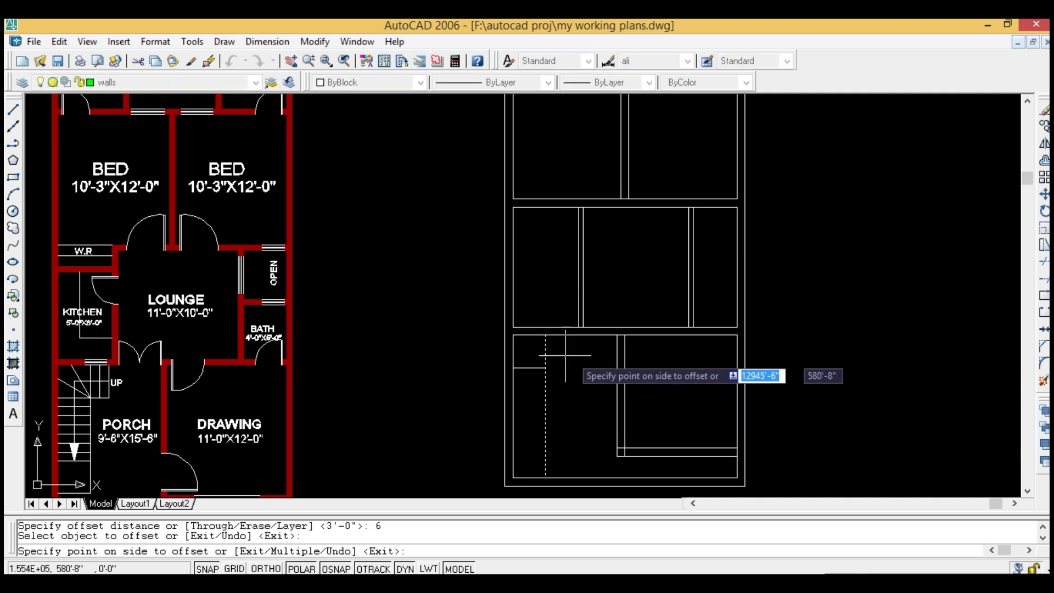
{"action": "key", "text": "Escape"}
{"action": "type", "text": "tr"}
{"action": "key", "text": "Return"}
{"action": "key", "text": "Return"}
{"action": "left_click", "coordinate": [578, 377]}
{"action": "left_click", "coordinate": [536, 394]}
{"action": "key", "text": "Escape"}
{"action": "type", "text": "o"}
{"action": "key", "text": "Return"}
{"action": "key", "text": "Return"}
{"action": "left_click", "coordinate": [528, 367]}
{"action": "left_click", "coordinate": [530, 385]}
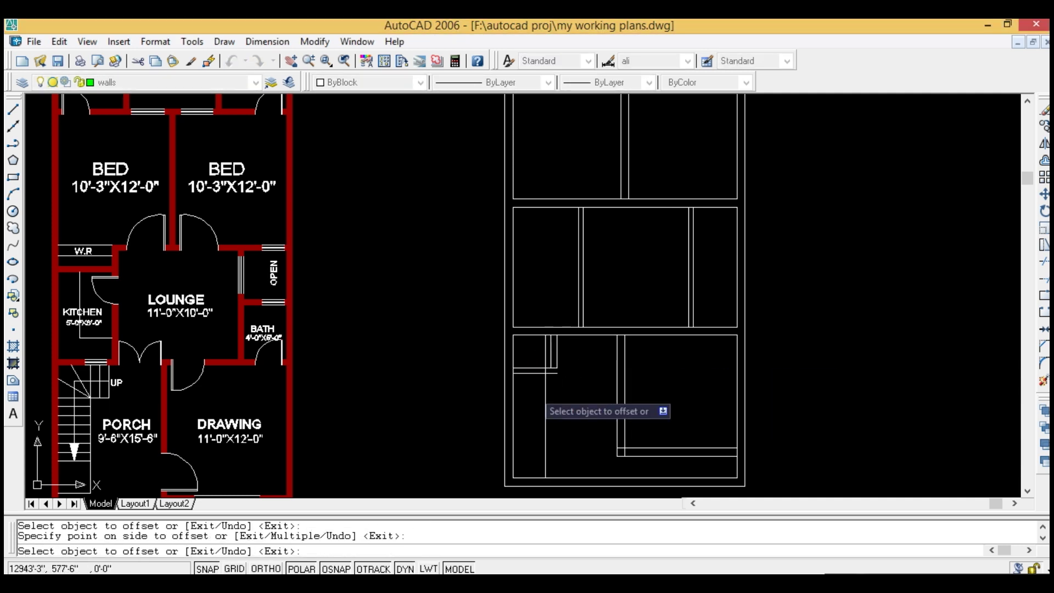
{"action": "left_click", "coordinate": [530, 384]}
{"action": "left_click", "coordinate": [530, 393]}
{"action": "left_click", "coordinate": [531, 409]}
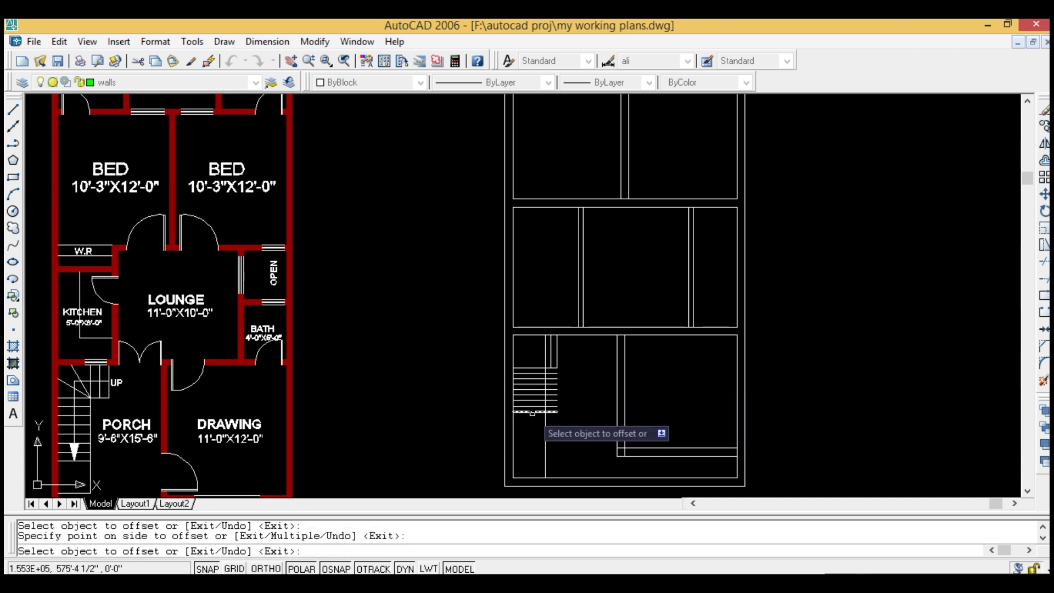
{"action": "key", "text": "Escape"}
Add the last stair-step line and draw a line below the stairs
{"action": "type", "text": "tr"}
{"action": "key", "text": "Return"}
{"action": "key", "text": "Return"}
{"action": "left_click", "coordinate": [516, 417]}
{"action": "type", "text": "l"}
{"action": "left_click", "coordinate": [570, 436]}
{"action": "key", "text": "Return"}
{"action": "left_click_drag", "start_coordinate": [604, 466], "coordinate": [595, 357]}
{"action": "scroll", "coordinate": [565, 308], "scroll_direction": "down", "scroll_amount": 3}
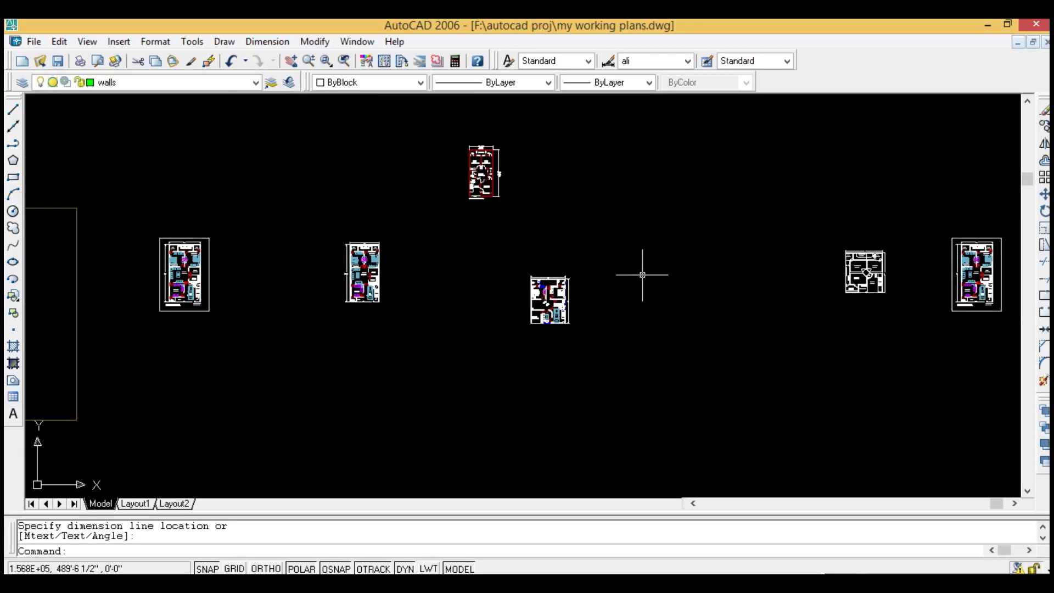
Pan and zoom until the red-walled 22' by 44' ground floor plan is centred
{"action": "middle_click_drag", "start_coordinate": [640, 275], "coordinate": [443, 323]}
{"action": "scroll", "coordinate": [428, 291], "scroll_direction": "up", "scroll_amount": 6}
{"action": "scroll", "coordinate": [419, 282], "scroll_direction": "up", "scroll_amount": 2}
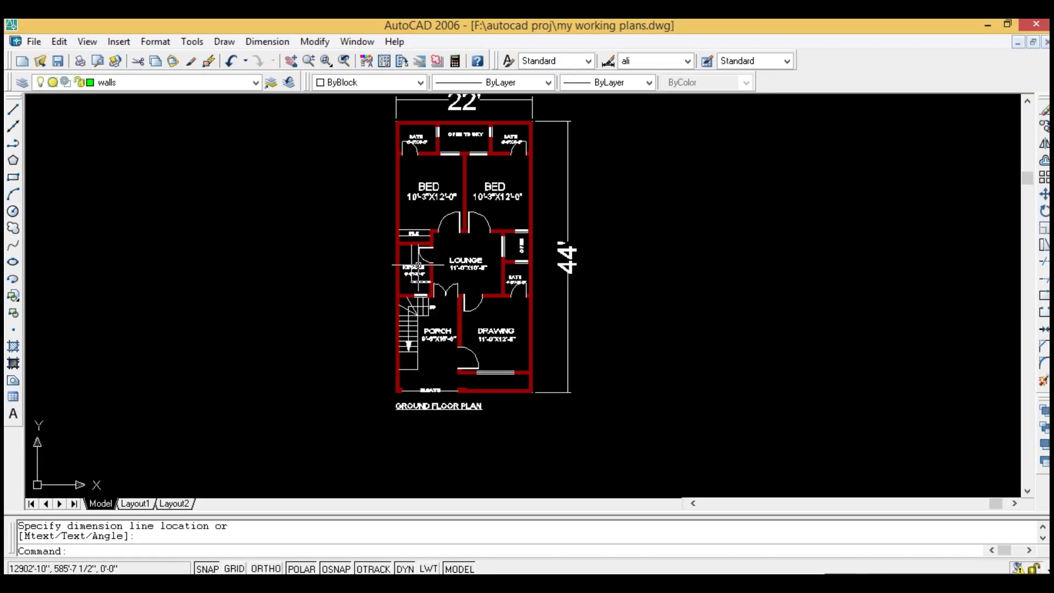
{"action": "scroll", "coordinate": [419, 282], "scroll_direction": "up", "scroll_amount": 2}
{"action": "scroll", "coordinate": [426, 227], "scroll_direction": "up", "scroll_amount": 4}
{"action": "scroll", "coordinate": [426, 226], "scroll_direction": "down", "scroll_amount": 5}
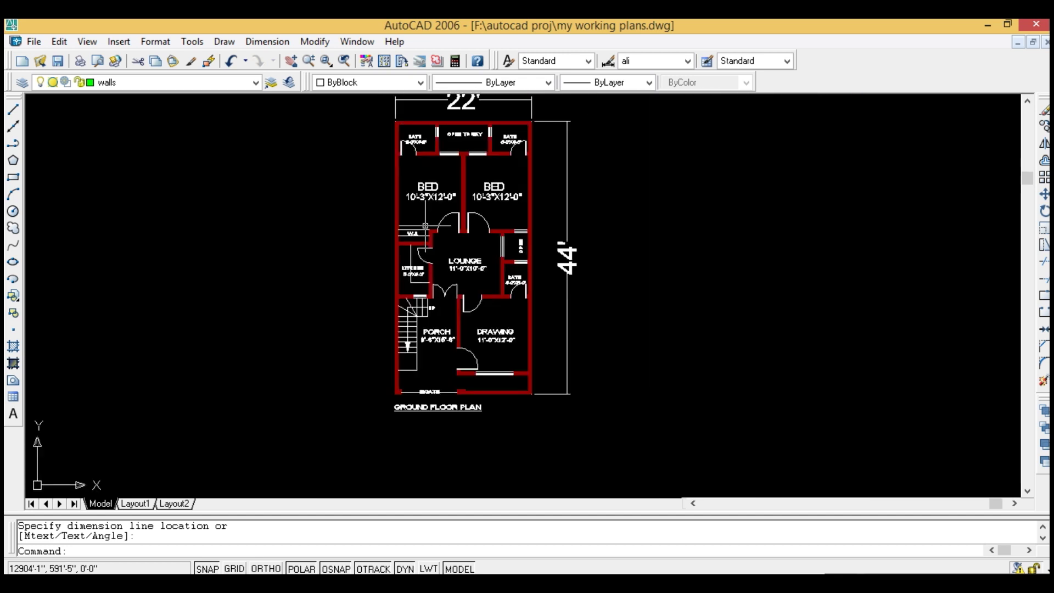